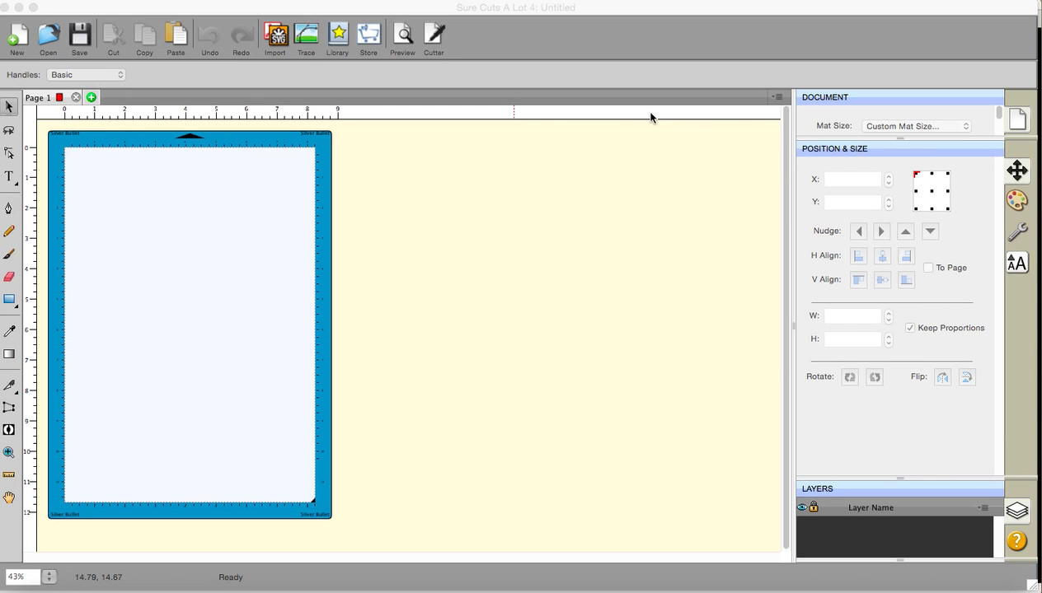
Open Preferences and choose 90 (Inkscape) as the SVG DPI on the General tab.
{"action": "left_click", "coordinate": [98, 10]}
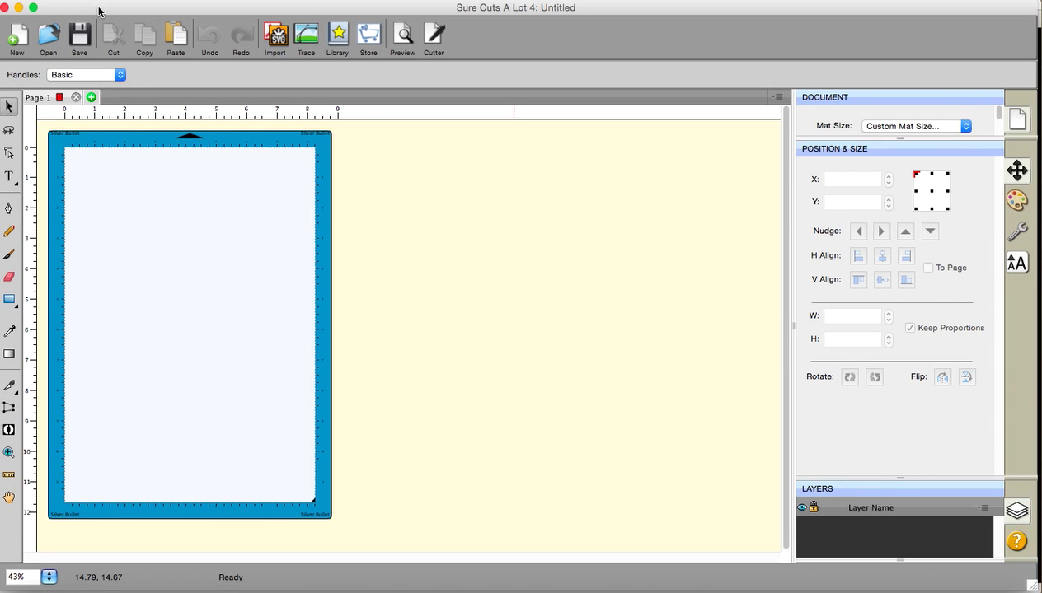
{"action": "mouse_move", "coordinate": [98, 10]}
{"action": "left_mouse_down"}
{"action": "mouse_move", "coordinate": [122, 8]}
{"action": "mouse_move", "coordinate": [108, 3]}
{"action": "left_mouse_up"}
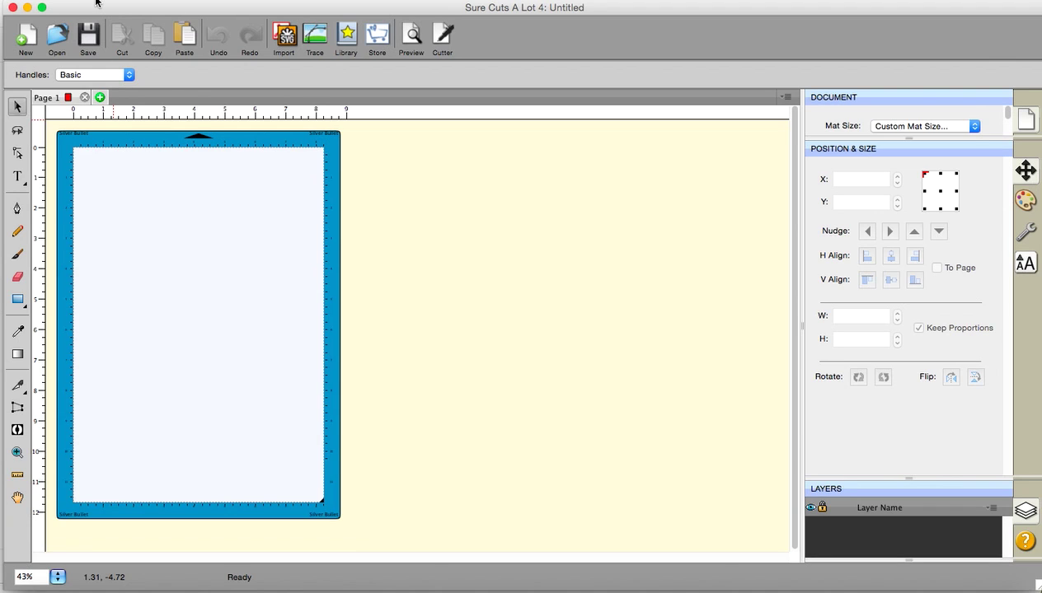
{"action": "left_click", "coordinate": [96, 2]}
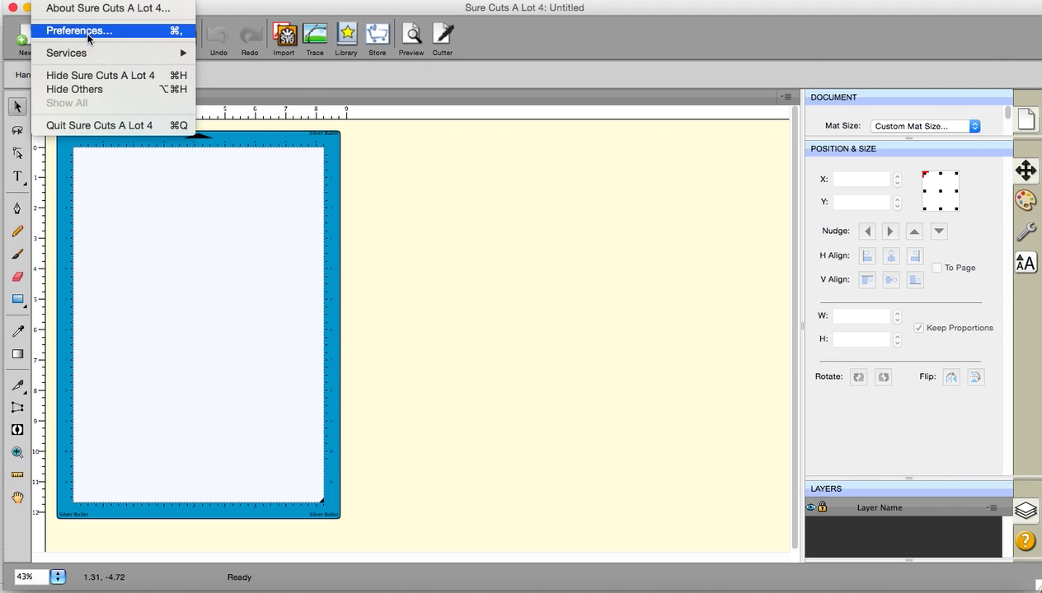
{"action": "left_click", "coordinate": [86, 33]}
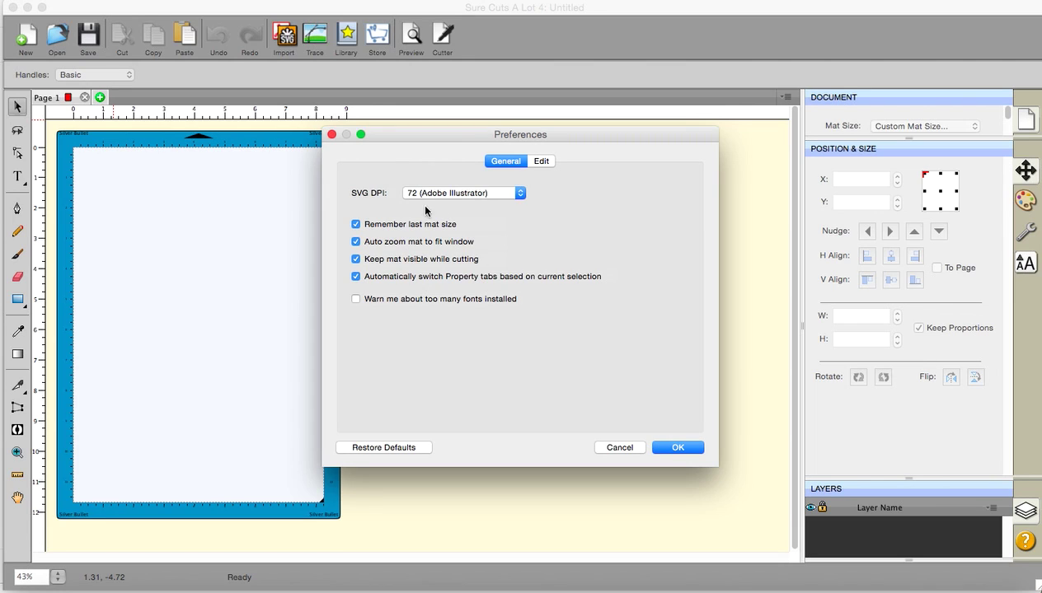
{"action": "left_click", "coordinate": [519, 195]}
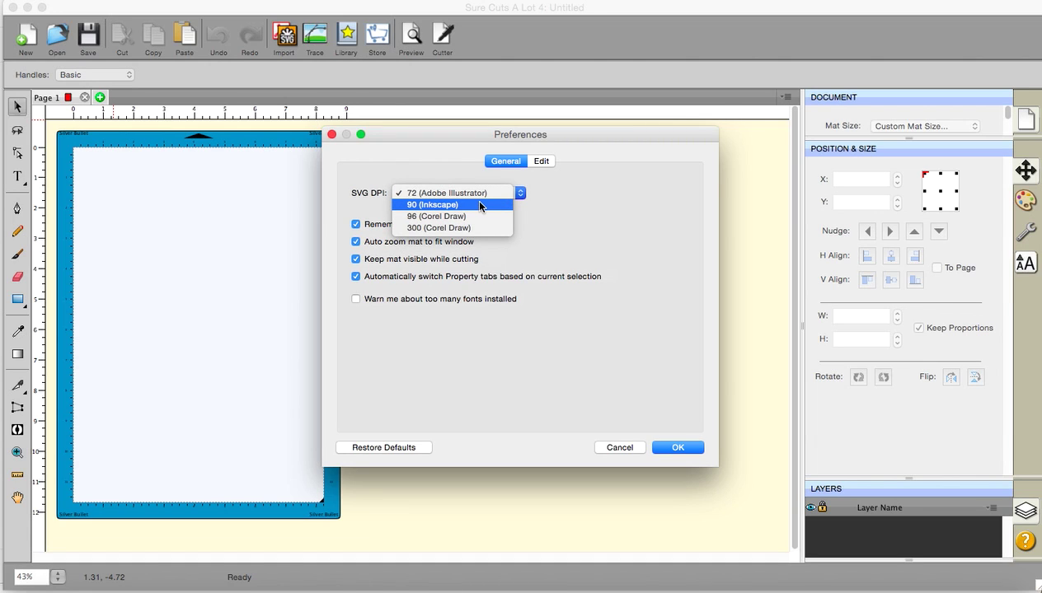
{"action": "left_click", "coordinate": [481, 205]}
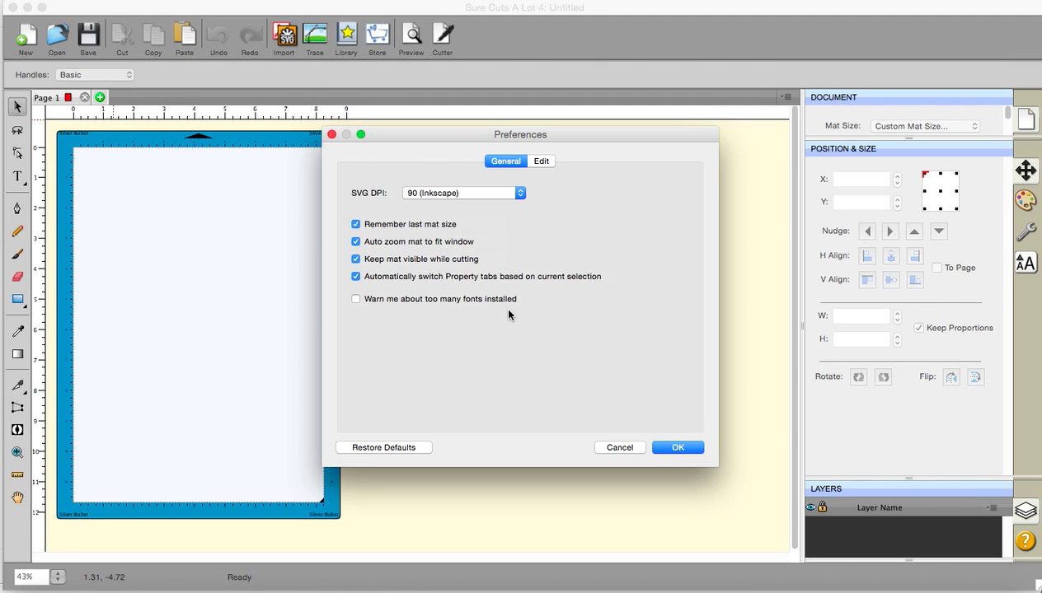
Review Constrain Angle, Nudge and simplify options on the Edit tab, then accept Preferences with OK.
{"action": "left_click", "coordinate": [541, 162]}
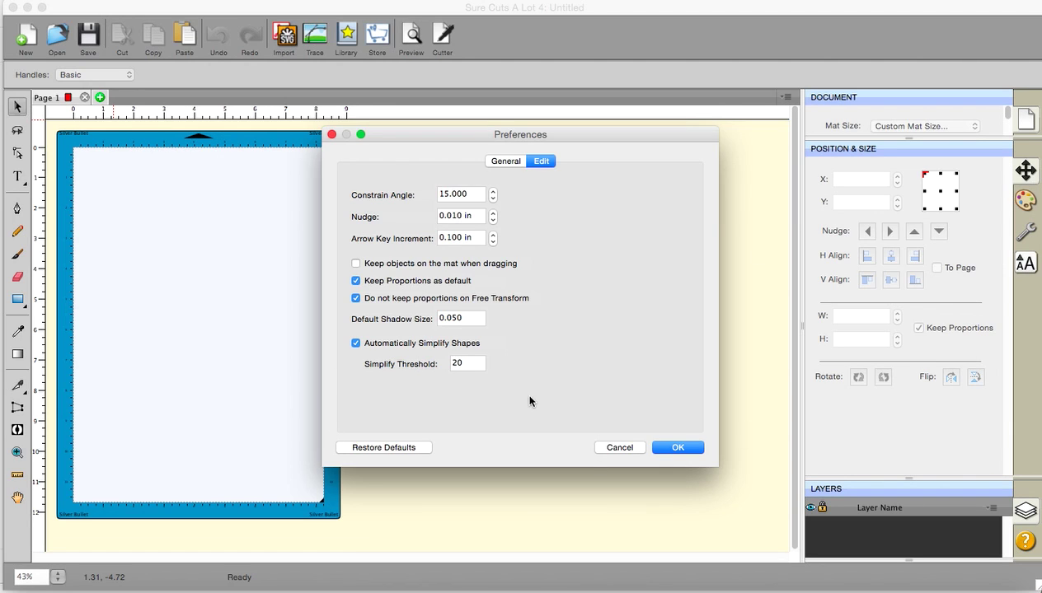
{"action": "left_click", "coordinate": [677, 448]}
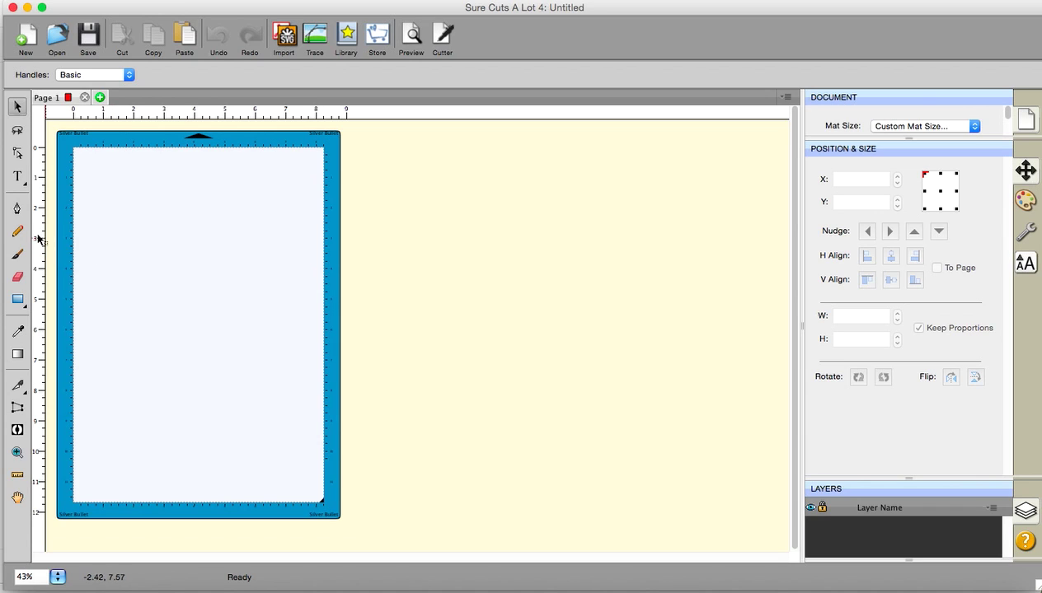
Use the Draw tool to place a two-point straight line across the upper mat.
{"action": "left_click", "coordinate": [17, 209]}
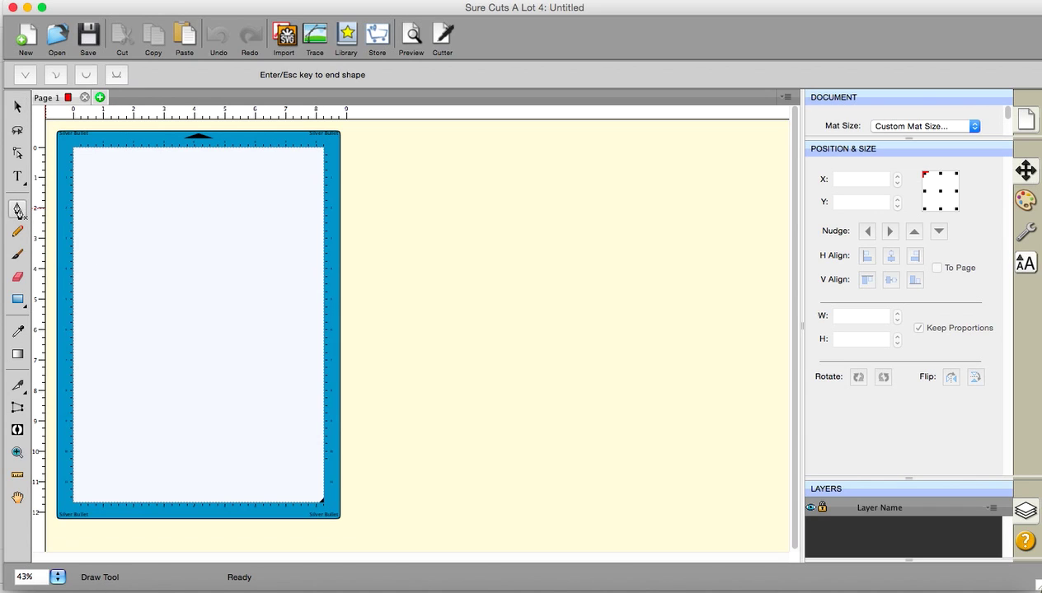
{"action": "left_click", "coordinate": [124, 259]}
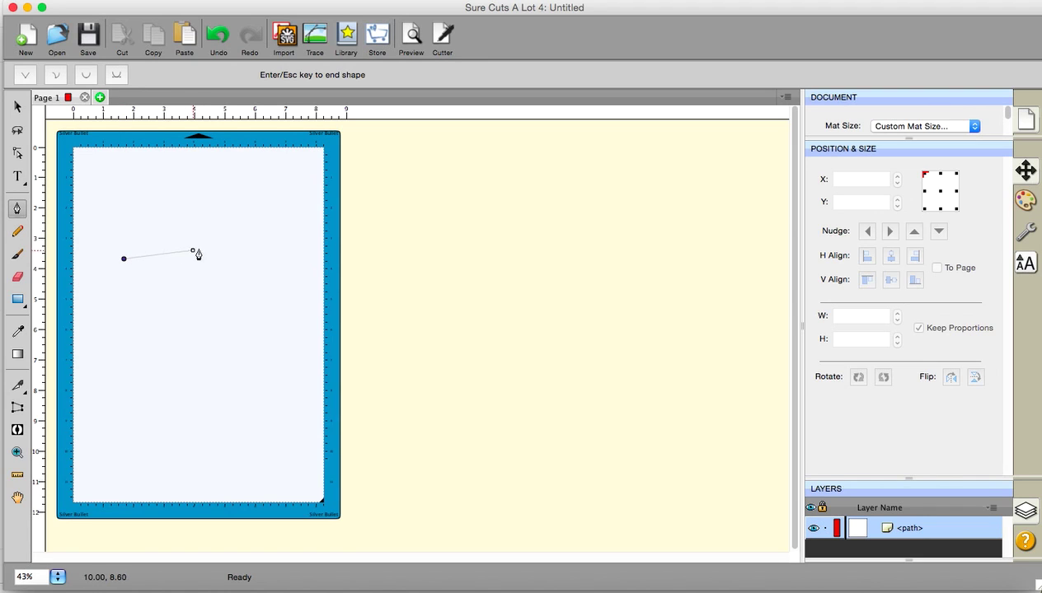
{"action": "left_click", "coordinate": [282, 235]}
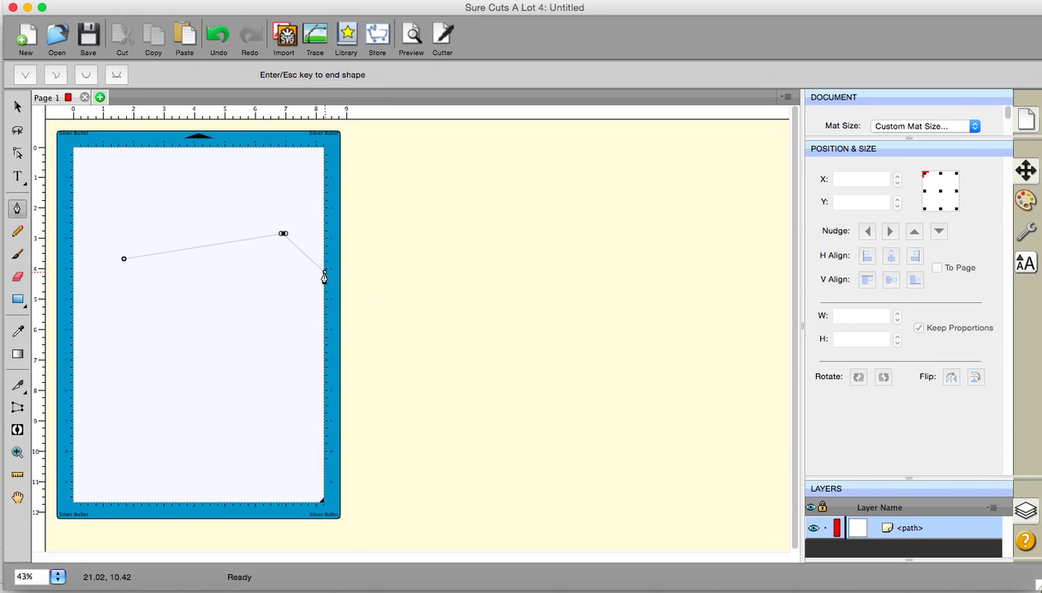
{"action": "key", "text": "Return"}
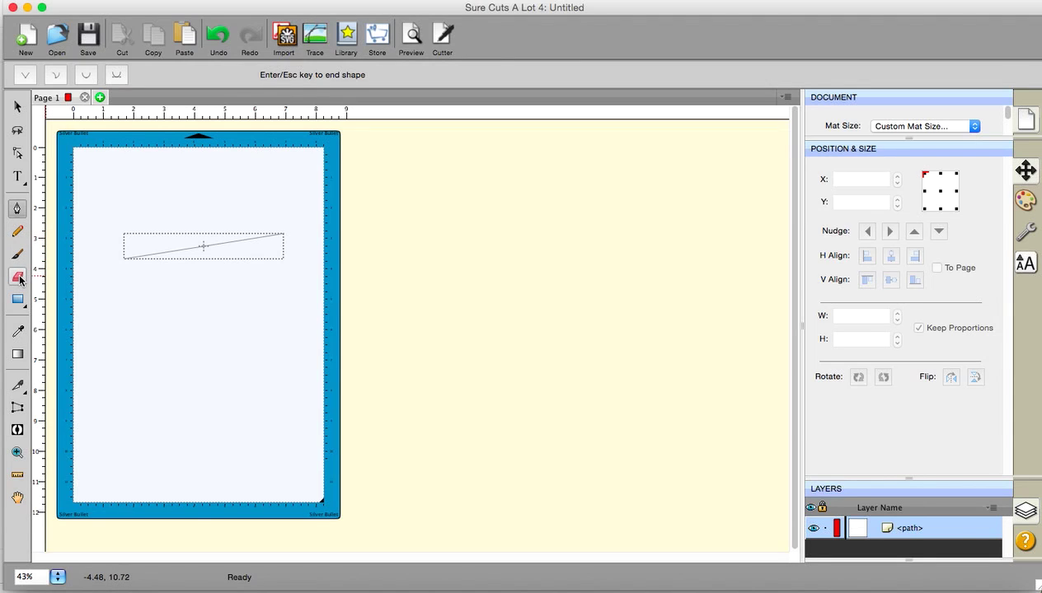
Activate the Eraser, view its Circle and Square shapes, and keep Square at 3.175 cm.
{"action": "left_click", "coordinate": [19, 279]}
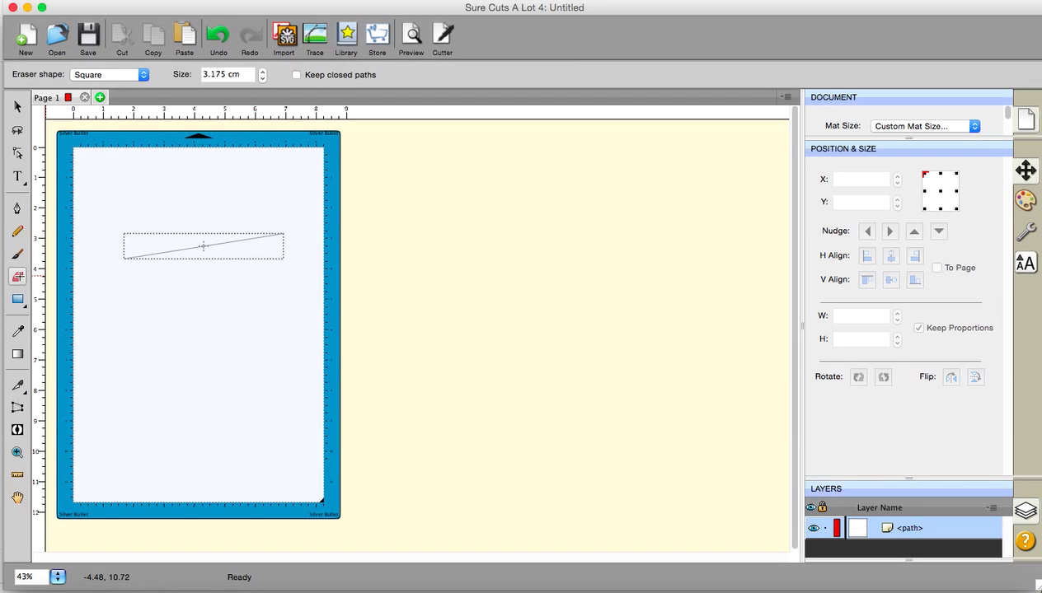
{"action": "left_click", "coordinate": [145, 76]}
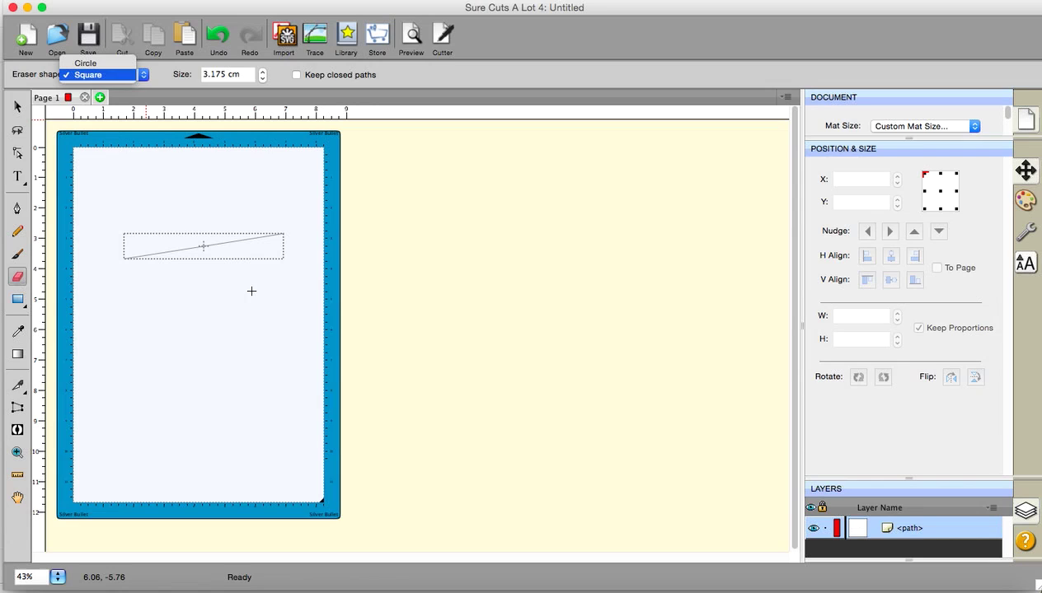
{"action": "left_click", "coordinate": [26, 309]}
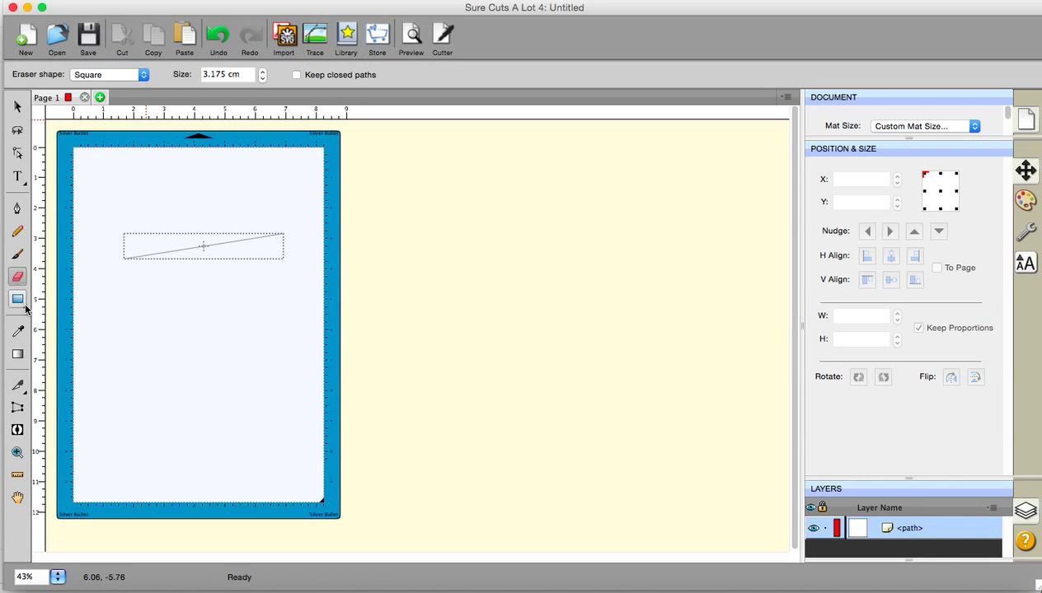
{"action": "left_click", "coordinate": [27, 309]}
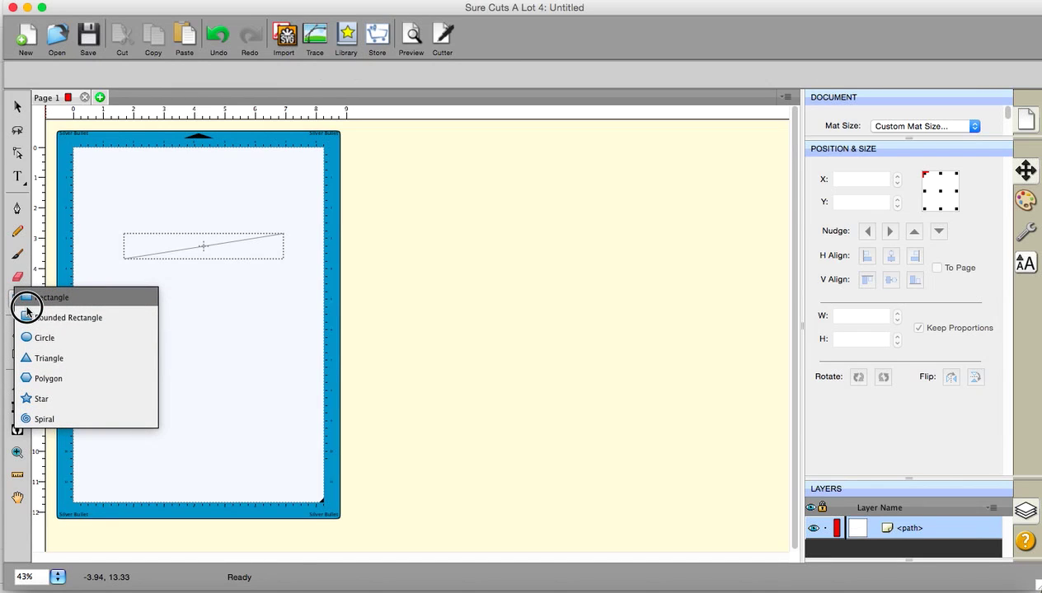
{"action": "left_click_drag", "start_coordinate": [27, 310], "coordinate": [56, 298]}
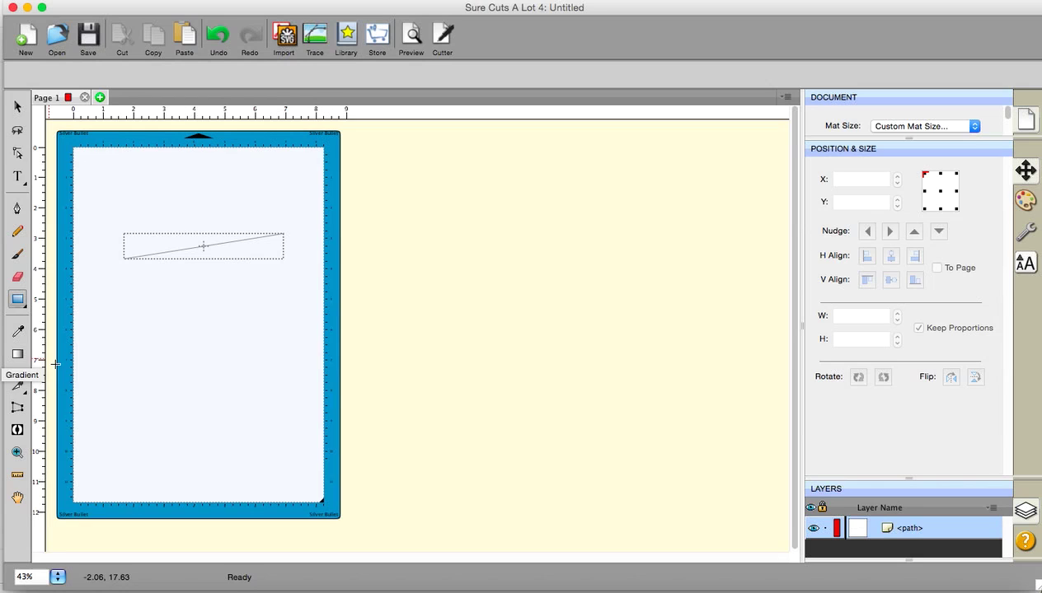
{"action": "left_click", "coordinate": [24, 397]}
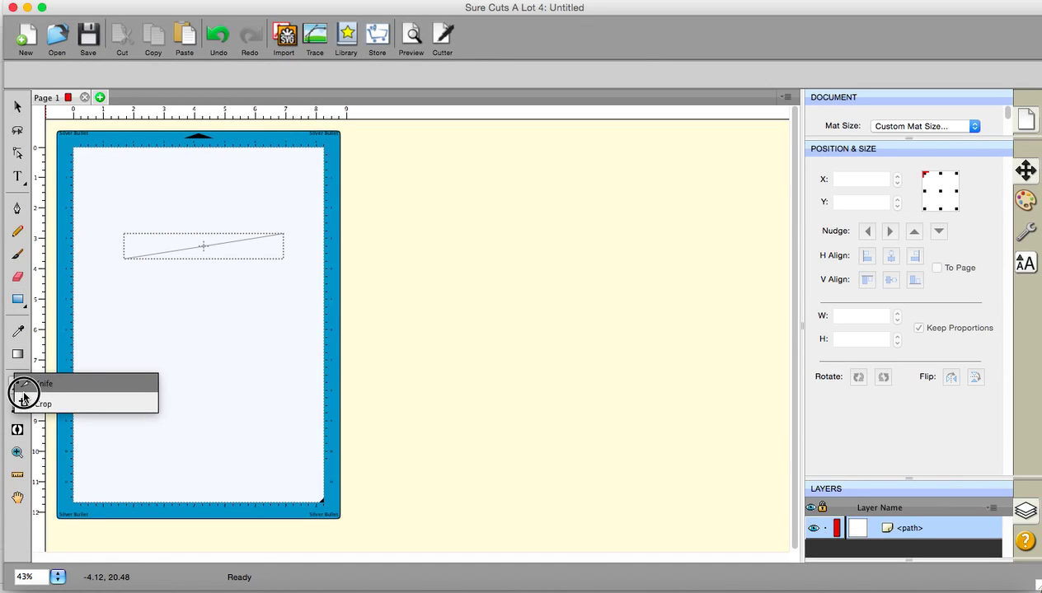
Select the Knife tool from the Cut/Crop flyout and deselect the diagonal line.
{"action": "left_click", "coordinate": [24, 394]}
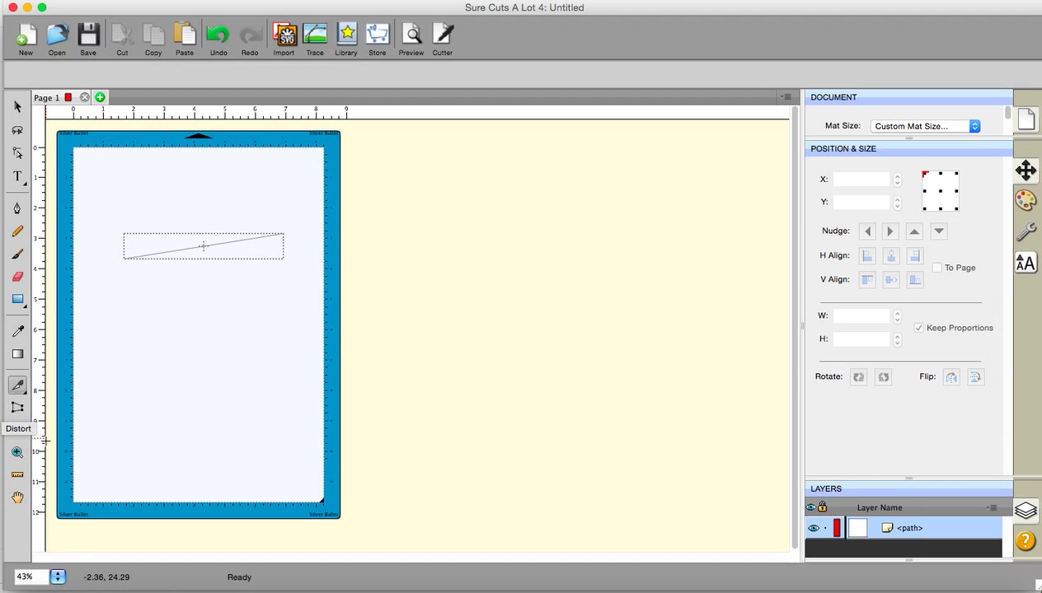
{"action": "mouse_move", "coordinate": [22, 438]}
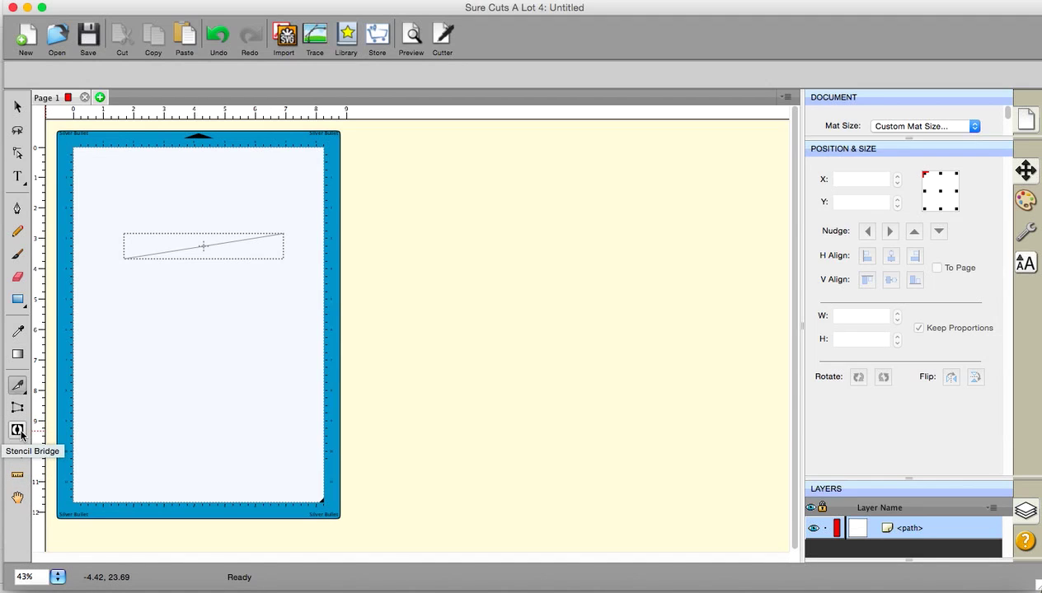
{"action": "left_click", "coordinate": [150, 365]}
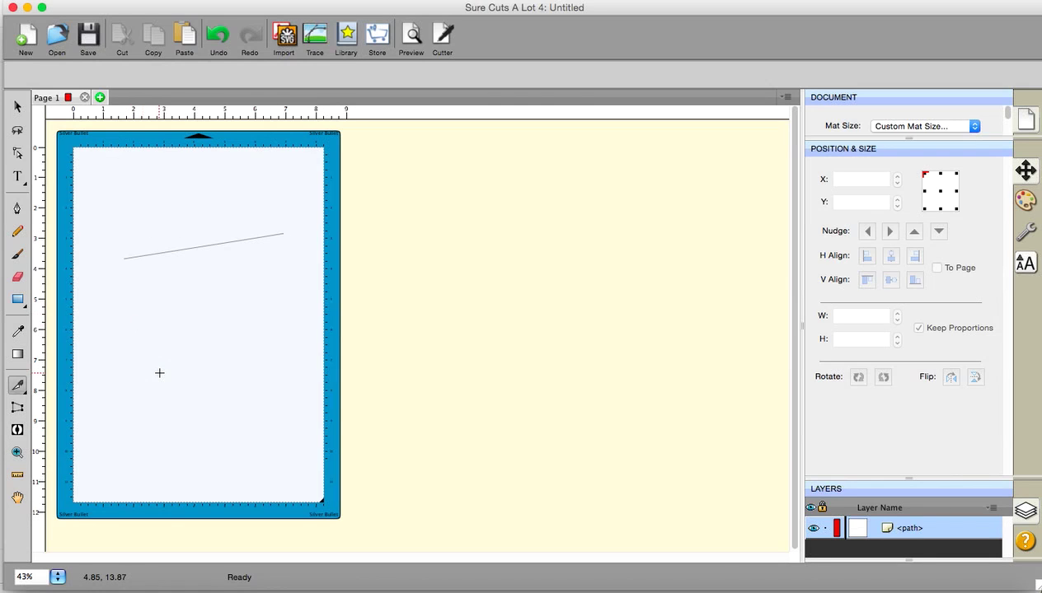
Draw a square and a tall thin rectangle, then drag a 0.850 cm stencil bridge across both.
{"action": "left_click", "coordinate": [23, 303]}
{"action": "left_click_drag", "start_coordinate": [130, 335], "coordinate": [175, 376]}
{"action": "left_click_drag", "start_coordinate": [233, 334], "coordinate": [249, 416]}
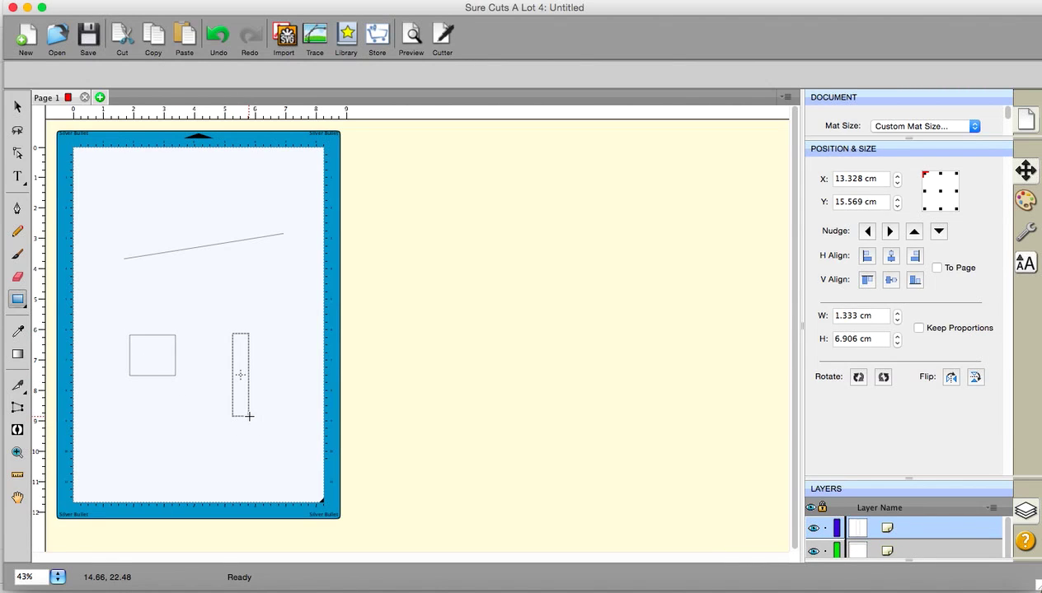
{"action": "left_click", "coordinate": [18, 430]}
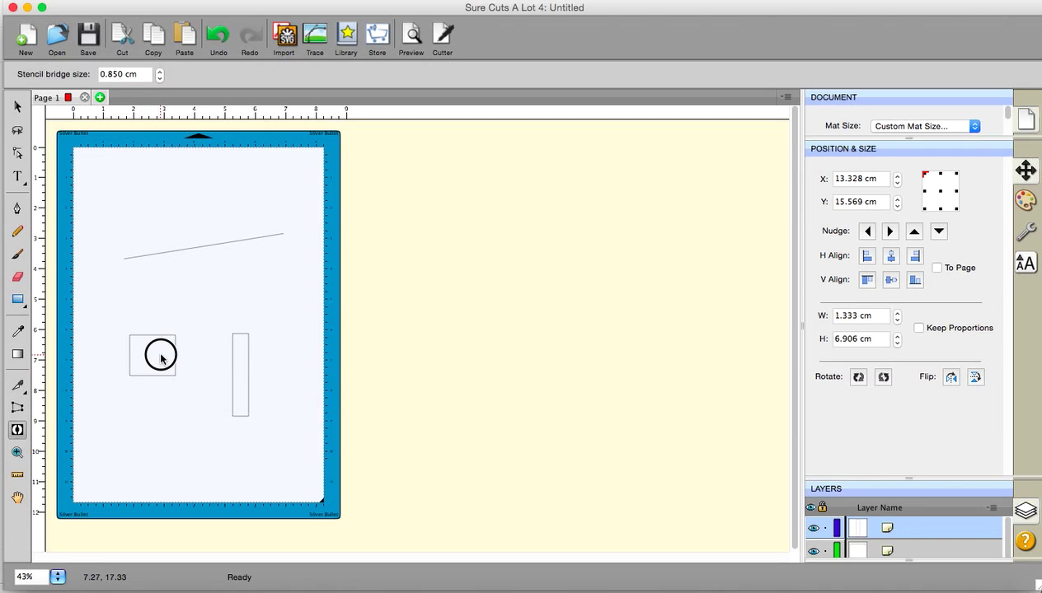
{"action": "left_click_drag", "start_coordinate": [161, 356], "coordinate": [241, 355]}
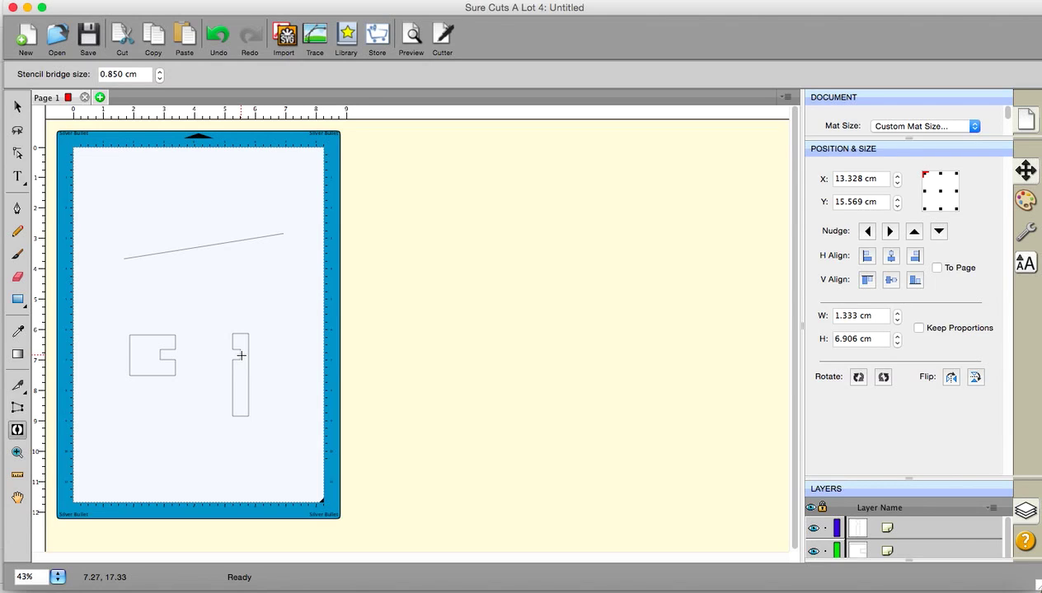
Apply the stencil bridge on the tall rectangle so its top and bottom stay joined.
{"action": "left_click", "coordinate": [241, 355]}
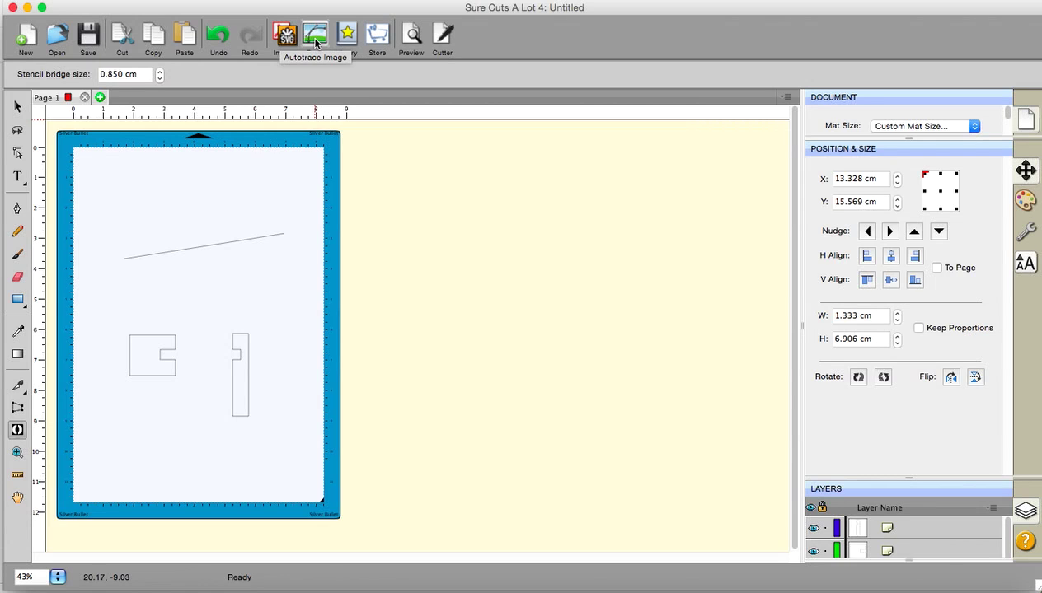
Open the Library, browse the Fonts, Shapes and Projects tabs, and show the My Projects folder.
{"action": "left_click", "coordinate": [346, 36]}
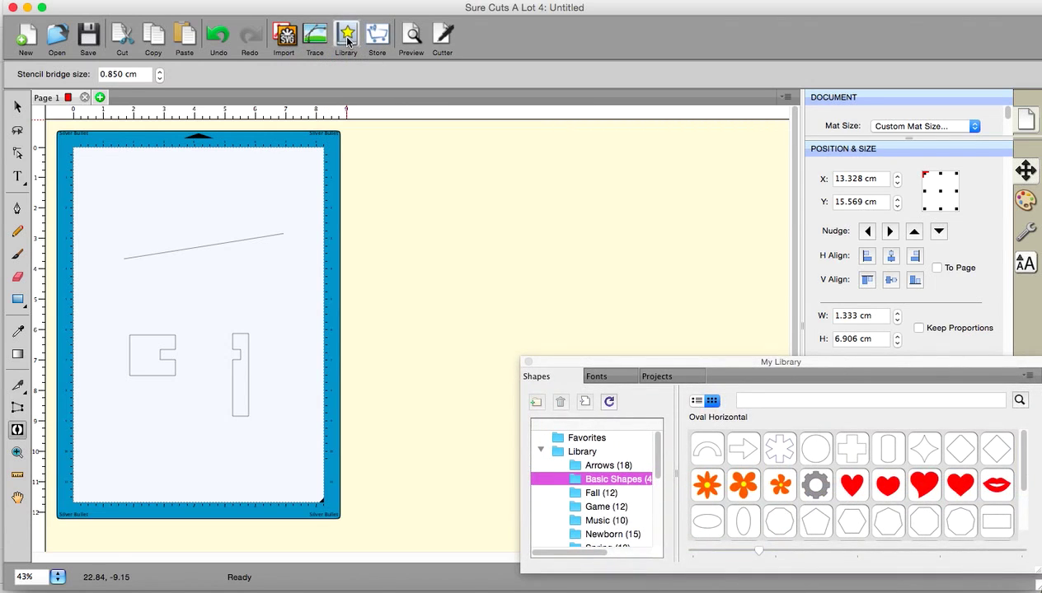
{"action": "left_click", "coordinate": [595, 378]}
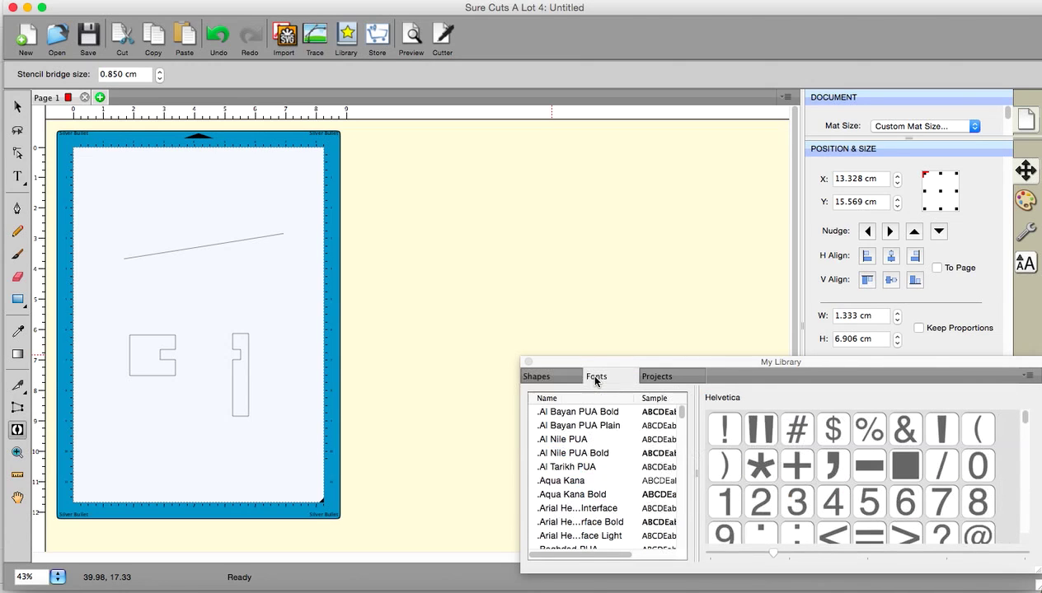
{"action": "left_click", "coordinate": [535, 379]}
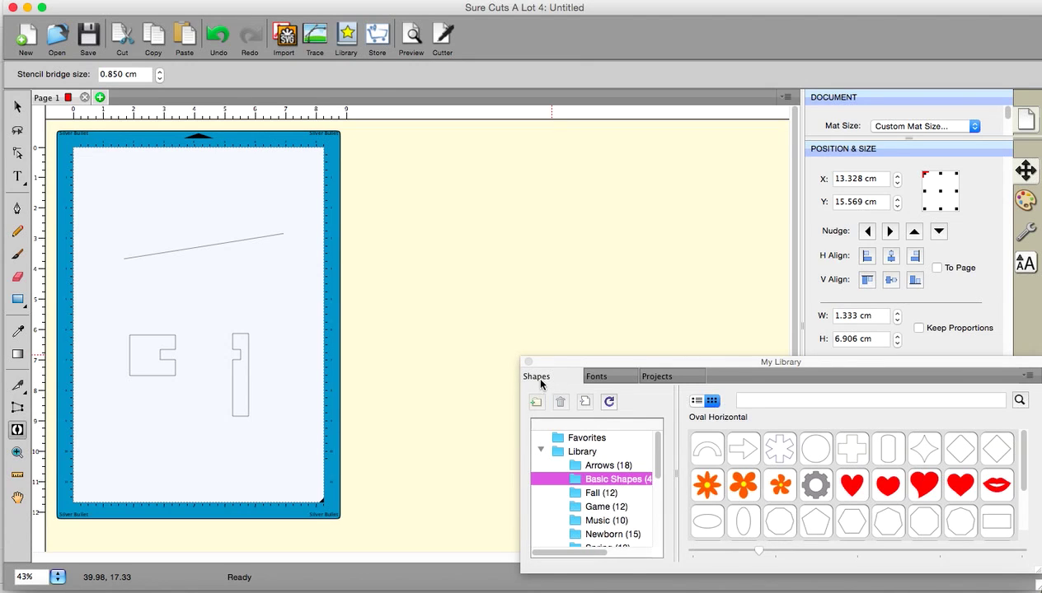
{"action": "left_click", "coordinate": [663, 379]}
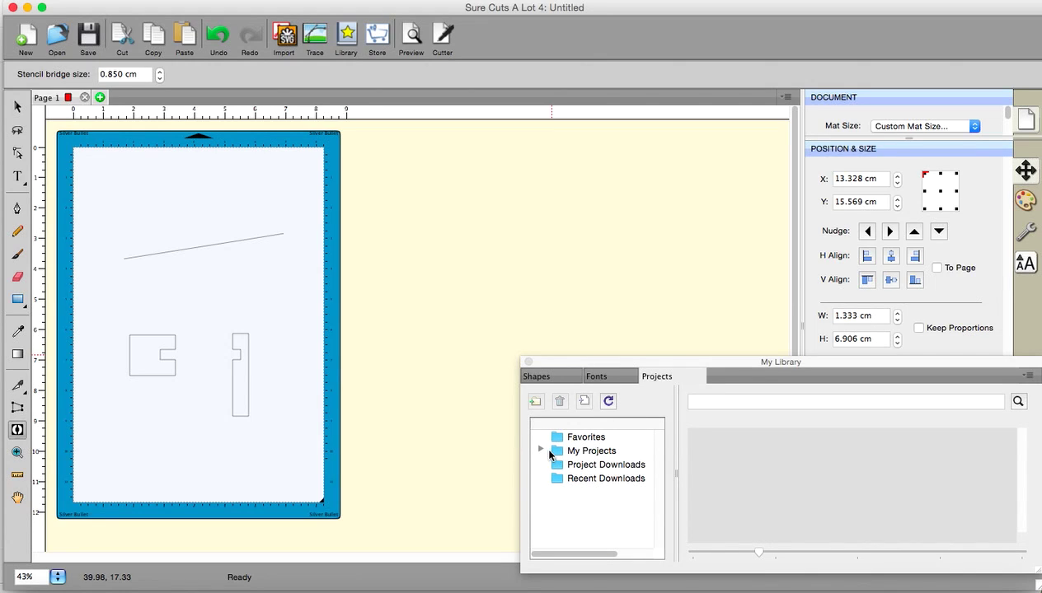
{"action": "left_click", "coordinate": [555, 455]}
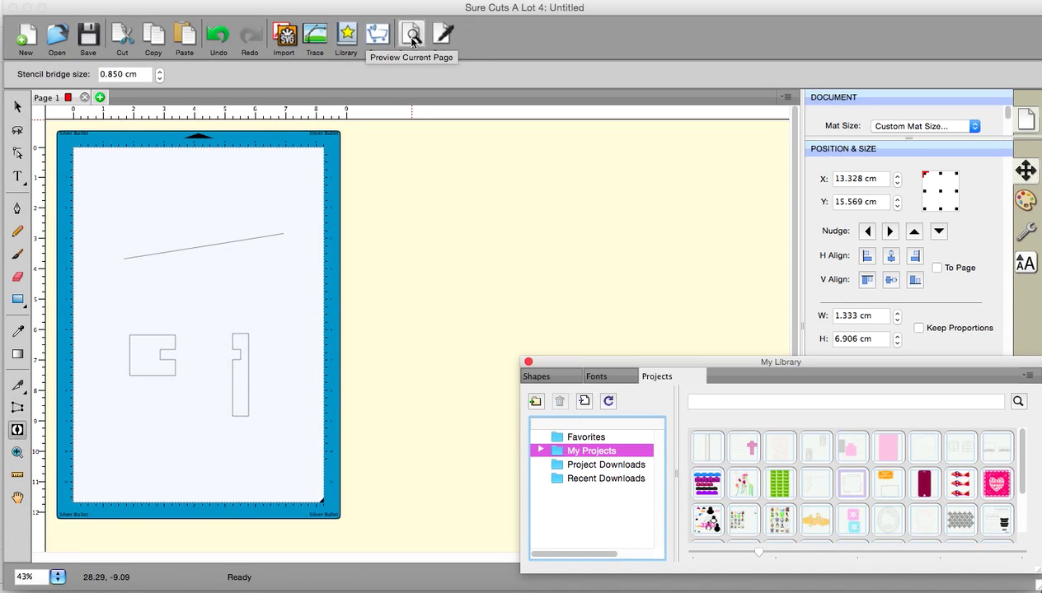
In Preview Options, hide printable content, registration marks and print margins, and show draw lines.
{"action": "left_click", "coordinate": [411, 37]}
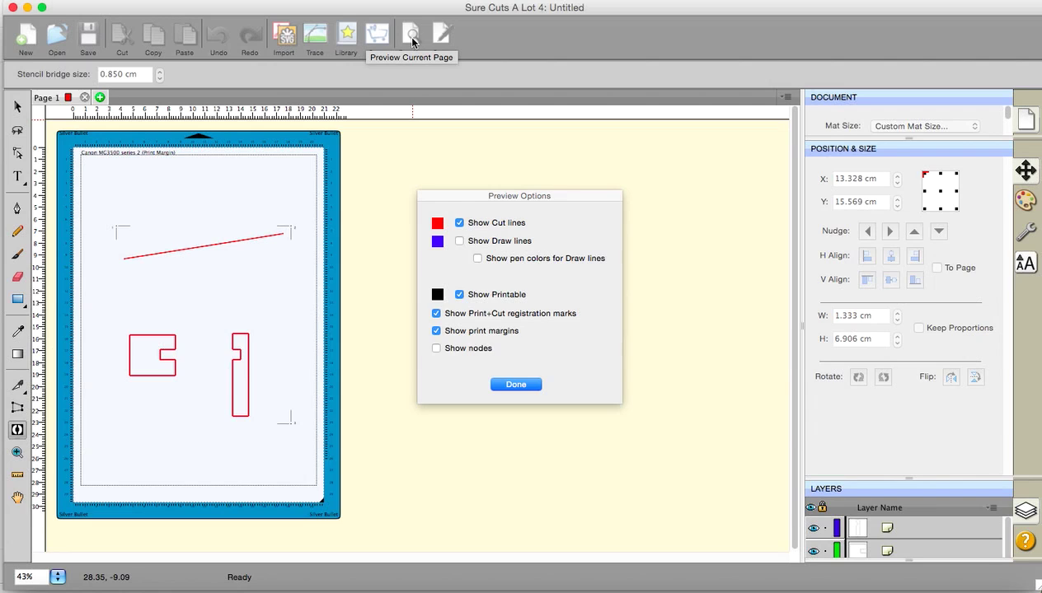
{"action": "left_click", "coordinate": [459, 295]}
{"action": "left_click", "coordinate": [436, 314]}
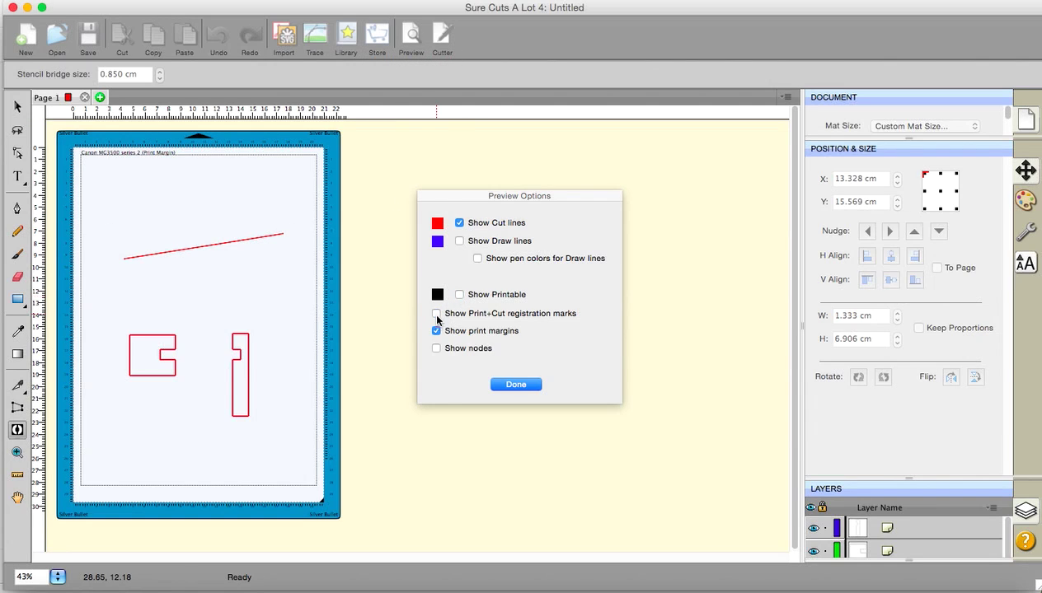
{"action": "left_click", "coordinate": [436, 330]}
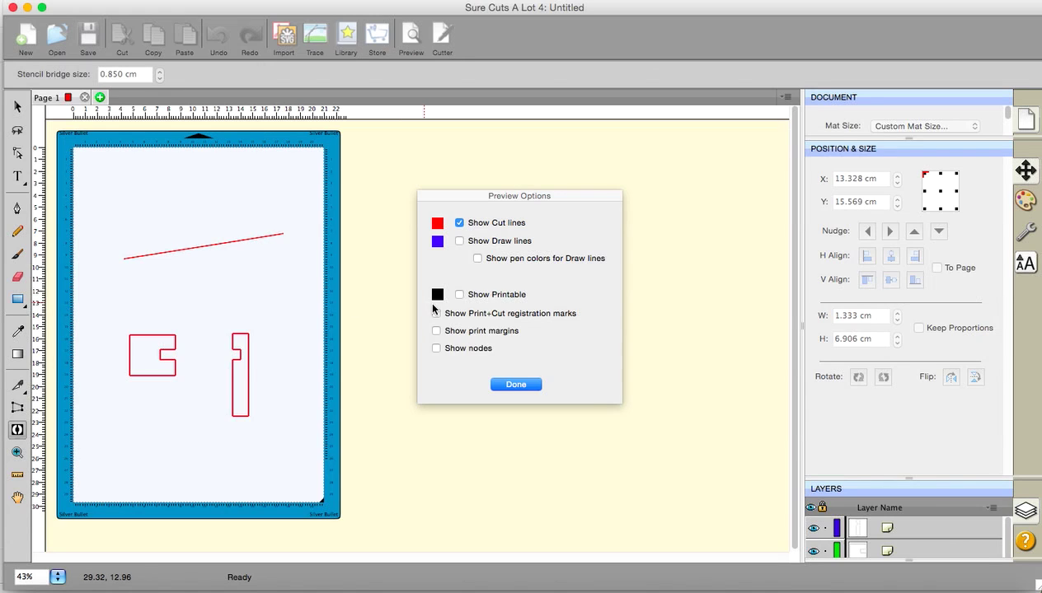
{"action": "left_click", "coordinate": [460, 242]}
{"action": "left_click", "coordinate": [459, 298]}
{"action": "left_click", "coordinate": [435, 314]}
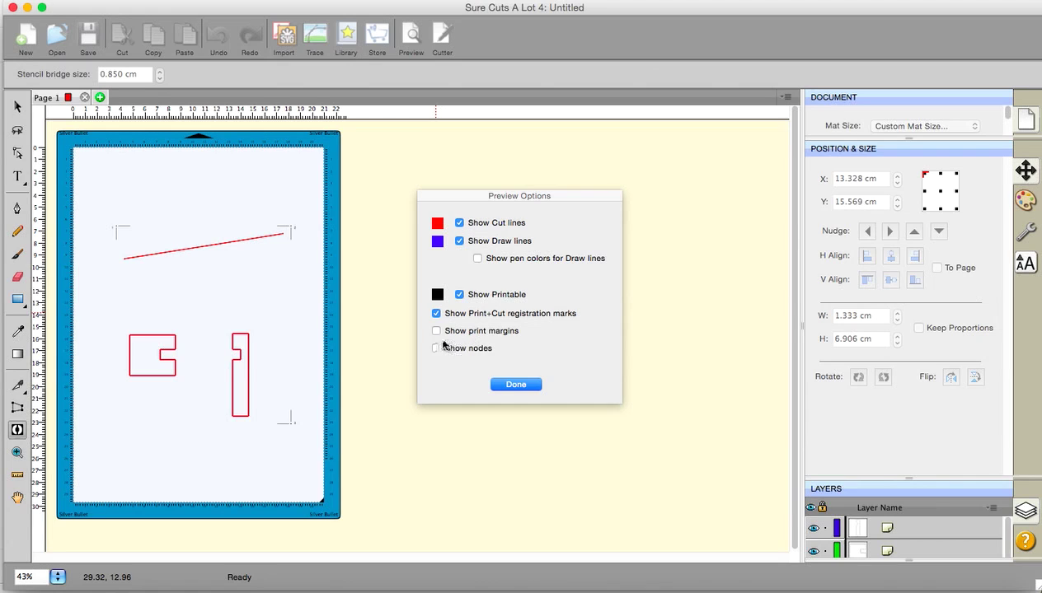
{"action": "left_click", "coordinate": [435, 331]}
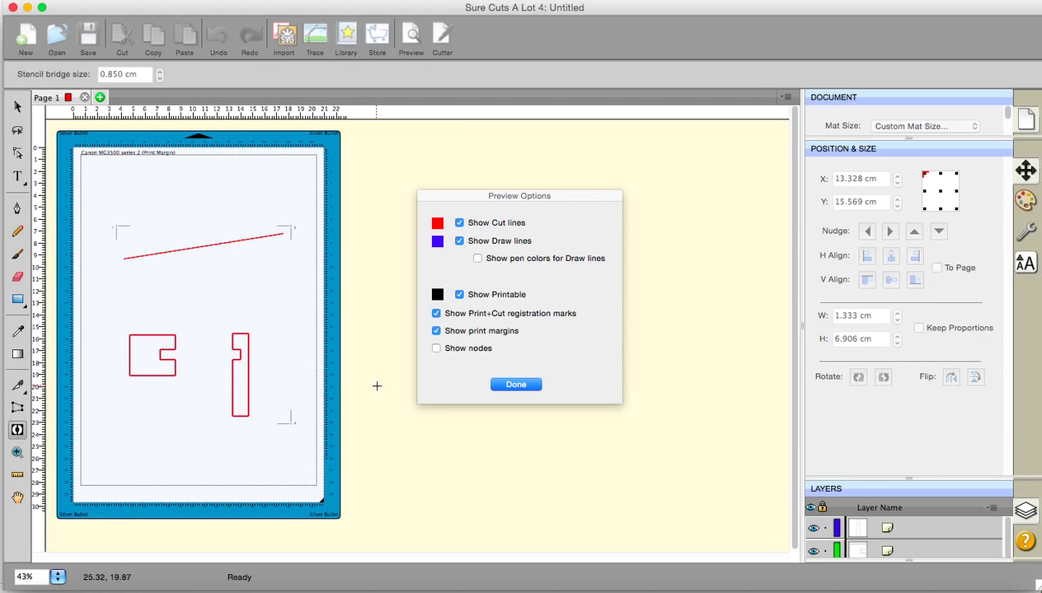
{"action": "left_click", "coordinate": [437, 348]}
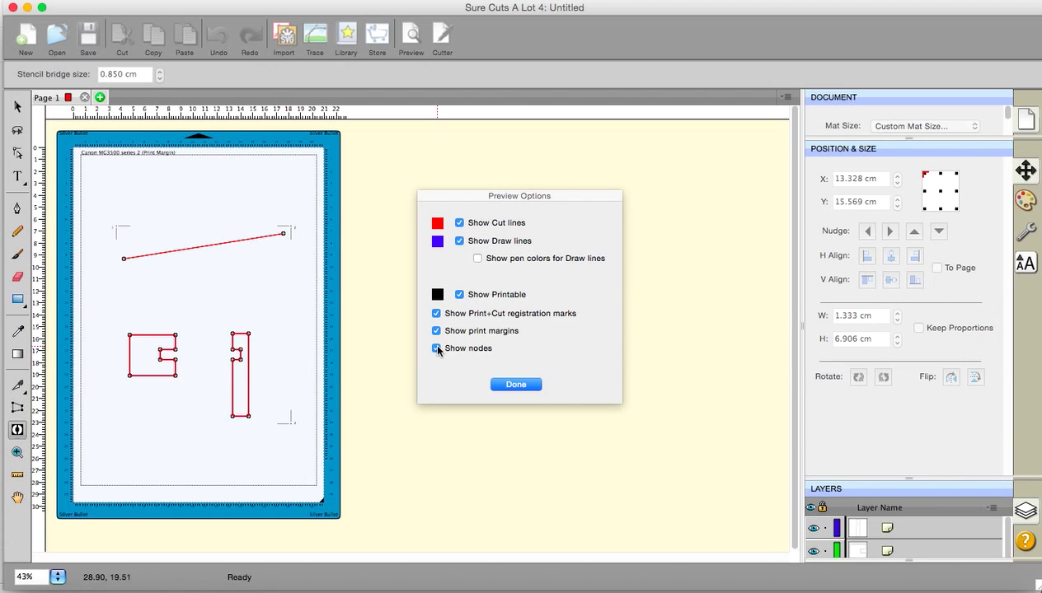
{"action": "left_click", "coordinate": [437, 349]}
{"action": "left_click", "coordinate": [514, 385]}
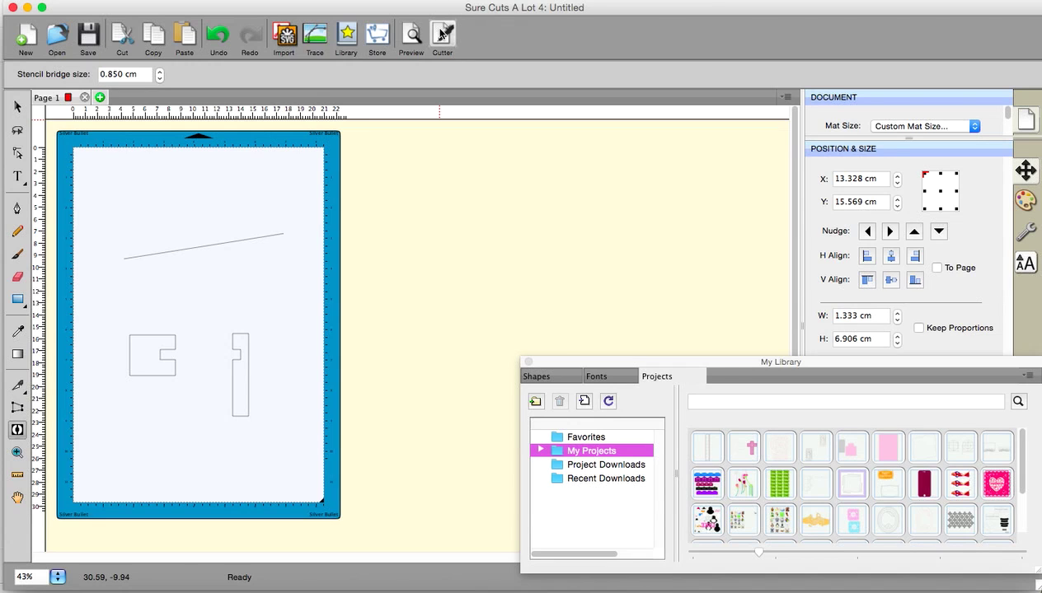
Open Cut Settings for the Silver Bullet Professional and drag the dialog to the right.
{"action": "left_click", "coordinate": [443, 34]}
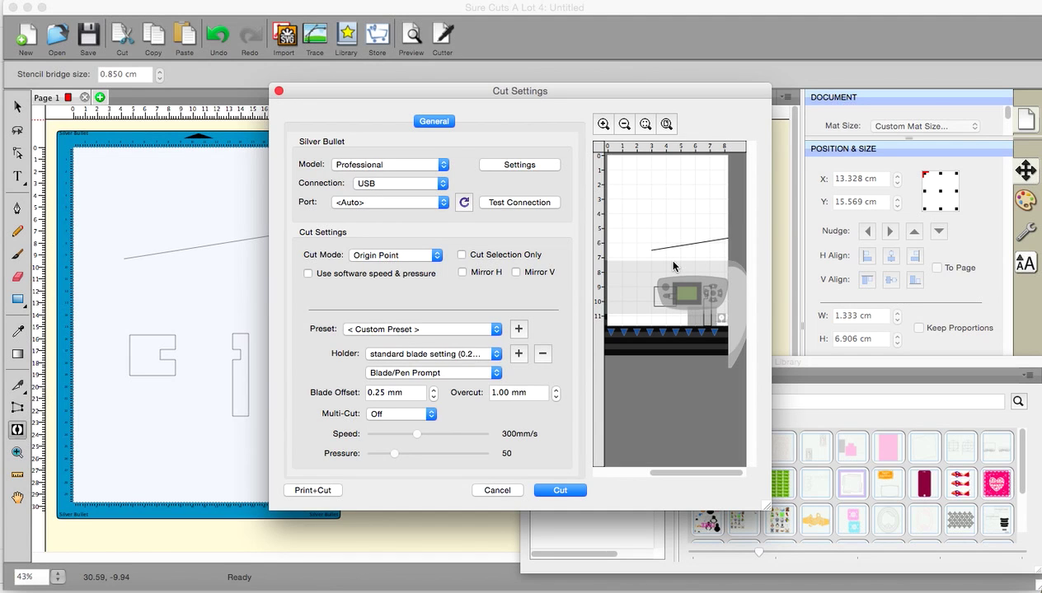
{"action": "left_click", "coordinate": [578, 89]}
{"action": "left_click_drag", "start_coordinate": [578, 89], "coordinate": [736, 89]}
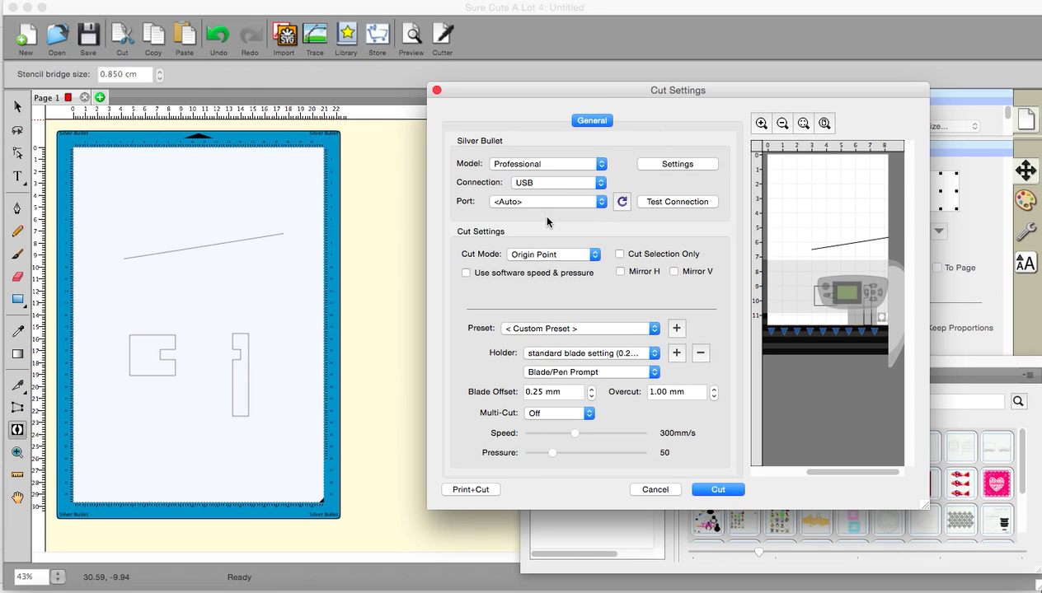
{"action": "left_click", "coordinate": [596, 256]}
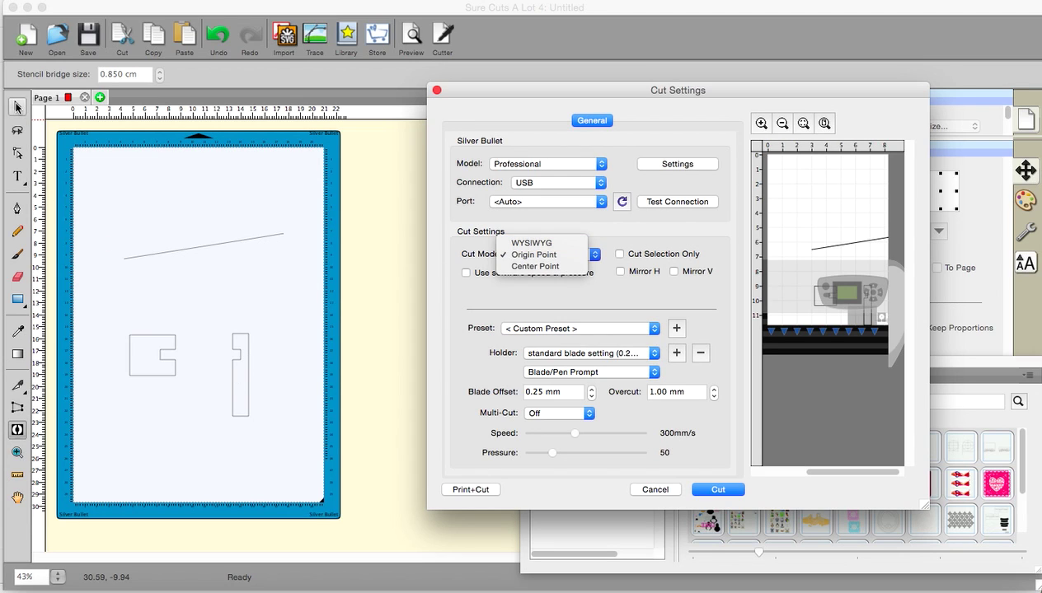
{"action": "left_click", "coordinate": [18, 107]}
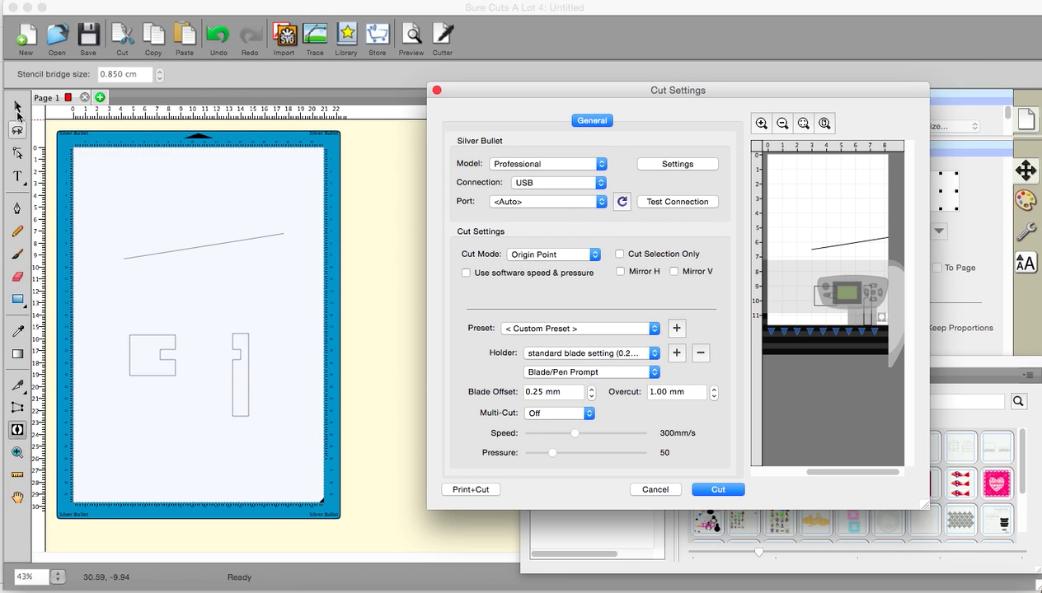
Close Cut Settings without cutting and delete every shape on the mat.
{"action": "left_click", "coordinate": [642, 488]}
{"action": "left_click_drag", "start_coordinate": [95, 200], "coordinate": [229, 273]}
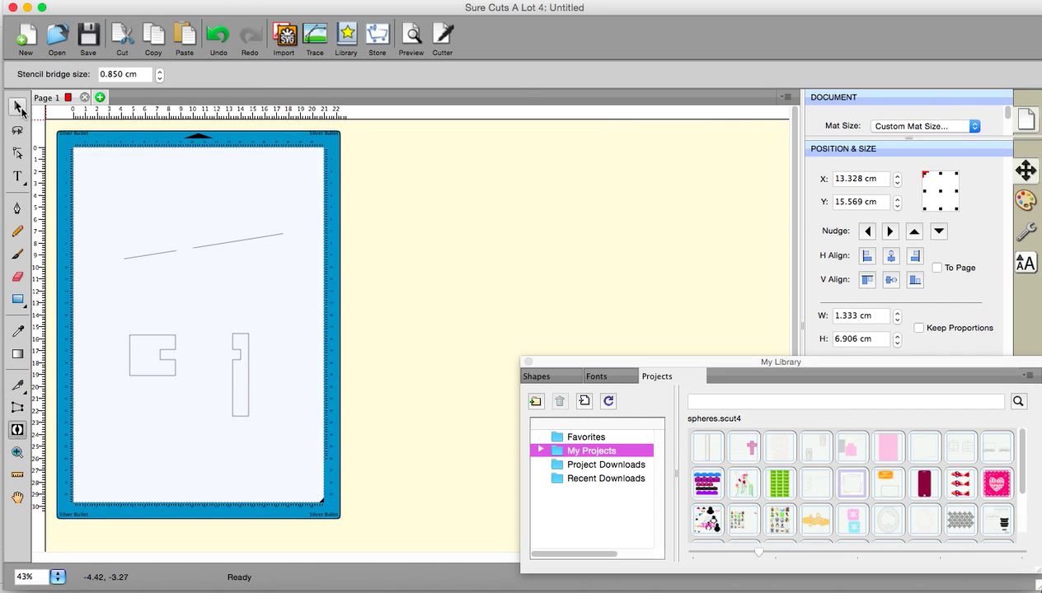
{"action": "left_click_drag", "start_coordinate": [68, 173], "coordinate": [267, 230]}
{"action": "left_click", "coordinate": [18, 106]}
{"action": "left_click_drag", "start_coordinate": [81, 182], "coordinate": [342, 466]}
{"action": "key", "text": "Delete"}
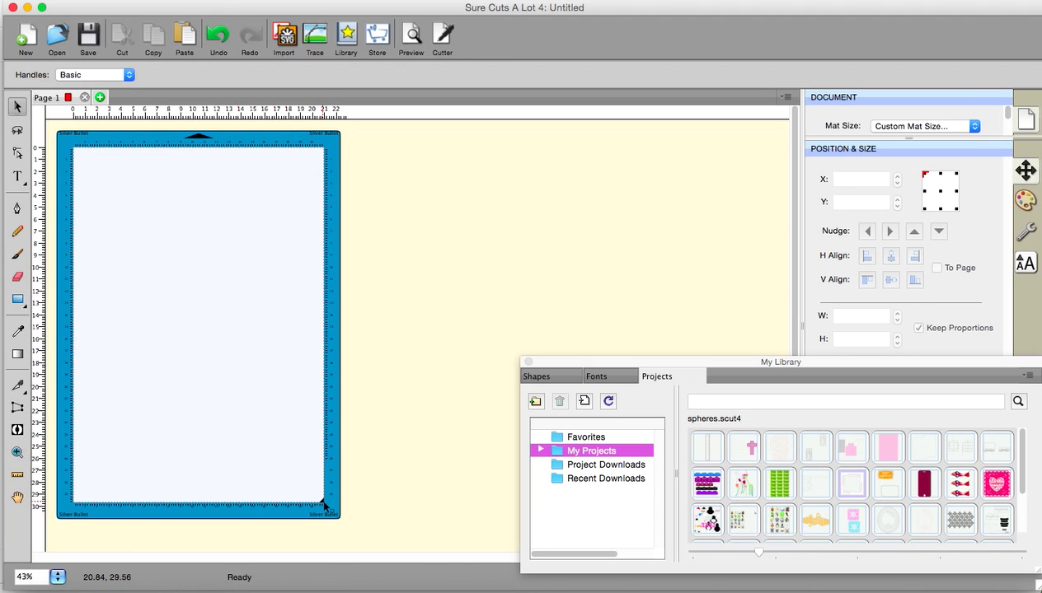
Draw a new rectangle and move it to the mat's lower-right corner.
{"action": "left_click", "coordinate": [17, 300]}
{"action": "left_click_drag", "start_coordinate": [107, 299], "coordinate": [250, 386]}
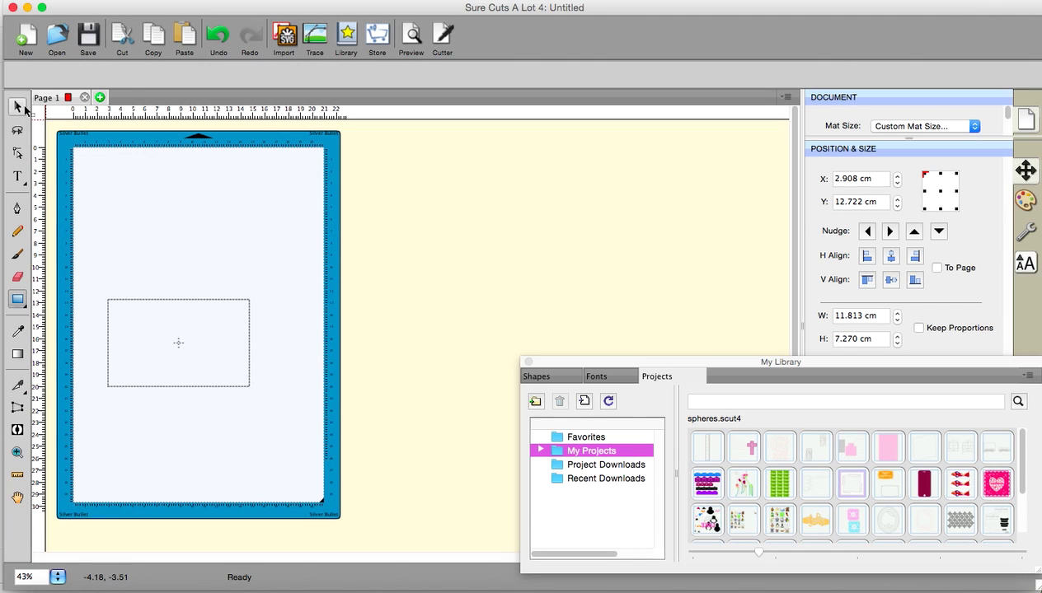
{"action": "left_click", "coordinate": [24, 108]}
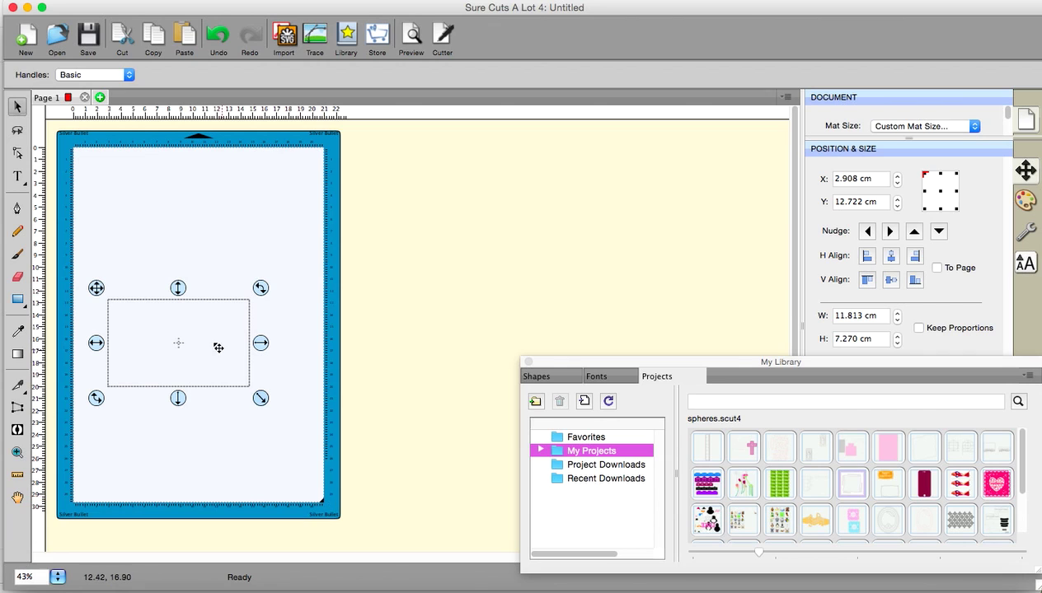
{"action": "left_click_drag", "start_coordinate": [216, 344], "coordinate": [293, 464]}
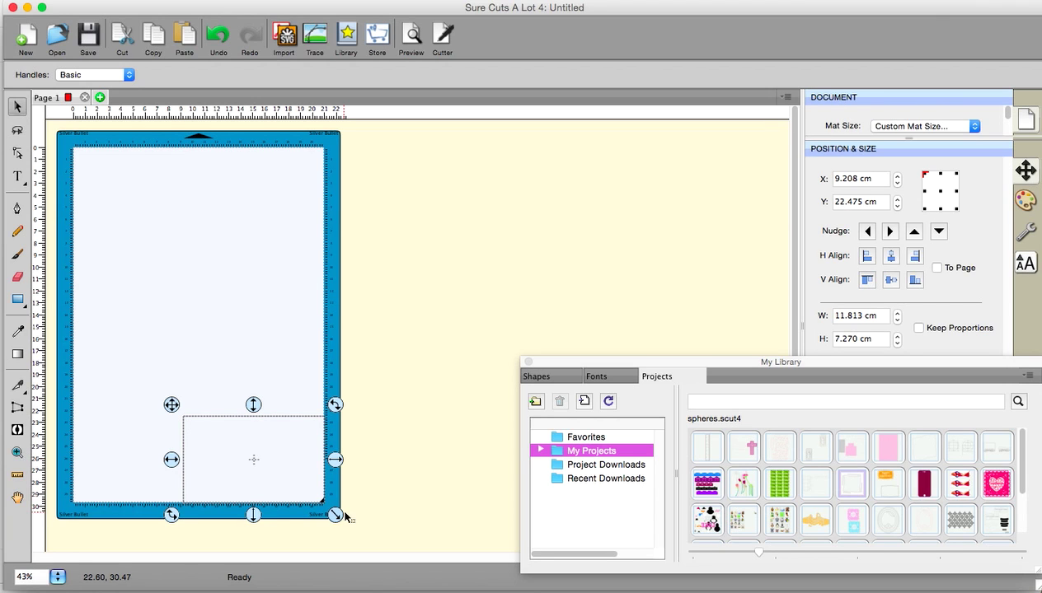
Check the Cut Settings, then move the rectangle up toward the mat's upper left.
{"action": "left_click", "coordinate": [444, 37]}
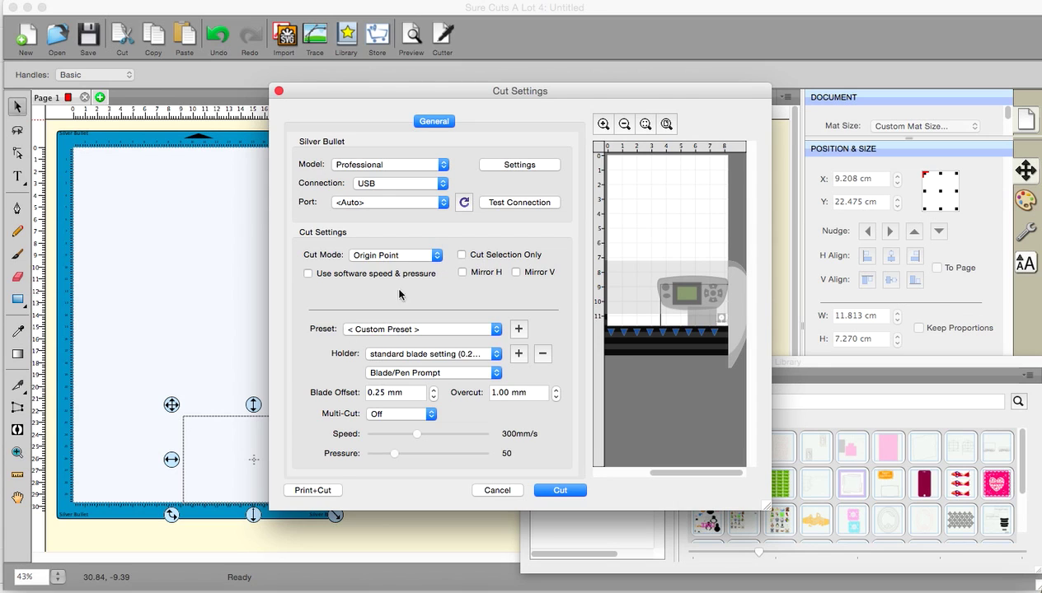
{"action": "left_click", "coordinate": [485, 491]}
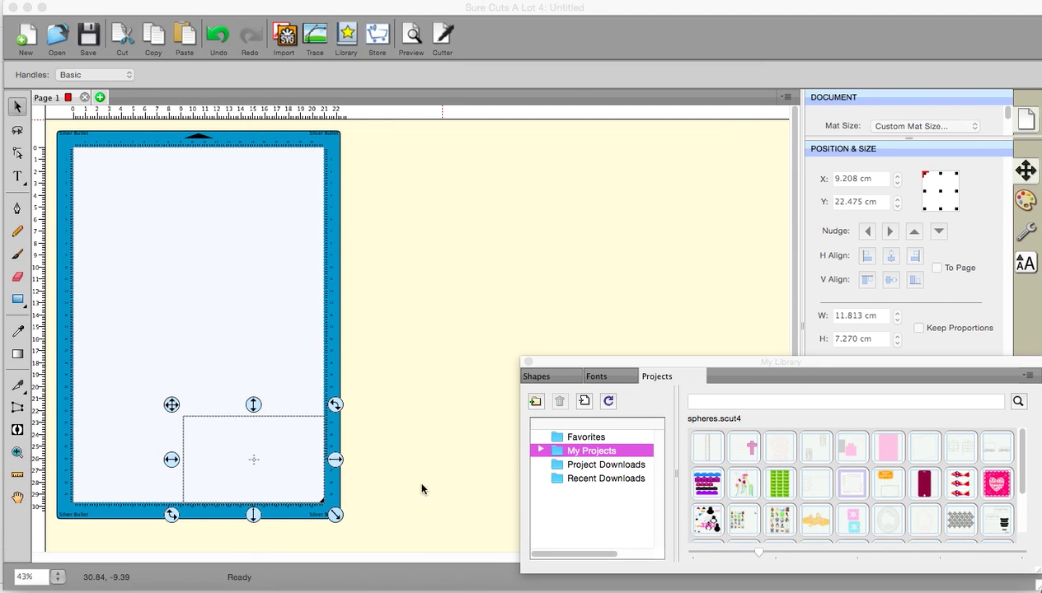
{"action": "left_click_drag", "start_coordinate": [254, 456], "coordinate": [193, 285]}
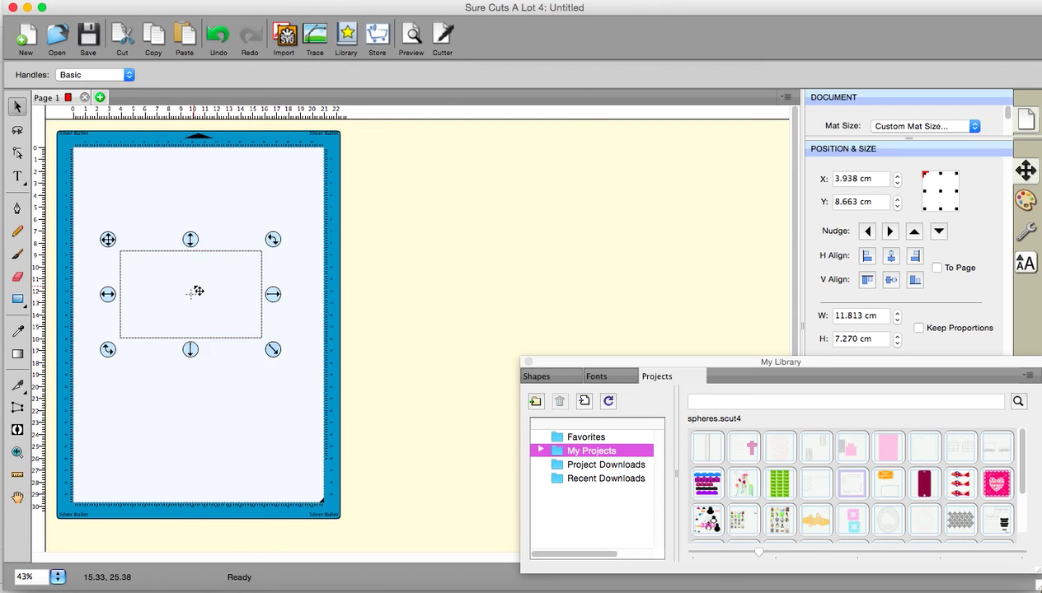
Set the cutter's Cut Mode to WYSIWYG in Cut Settings.
{"action": "left_click", "coordinate": [443, 38]}
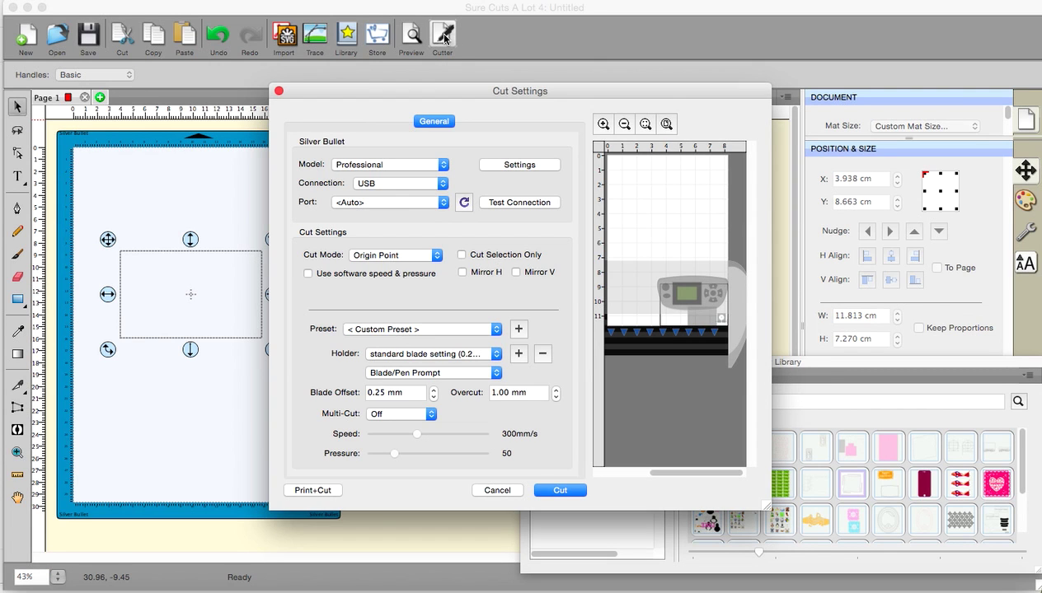
{"action": "left_click", "coordinate": [436, 256]}
{"action": "left_click", "coordinate": [404, 244]}
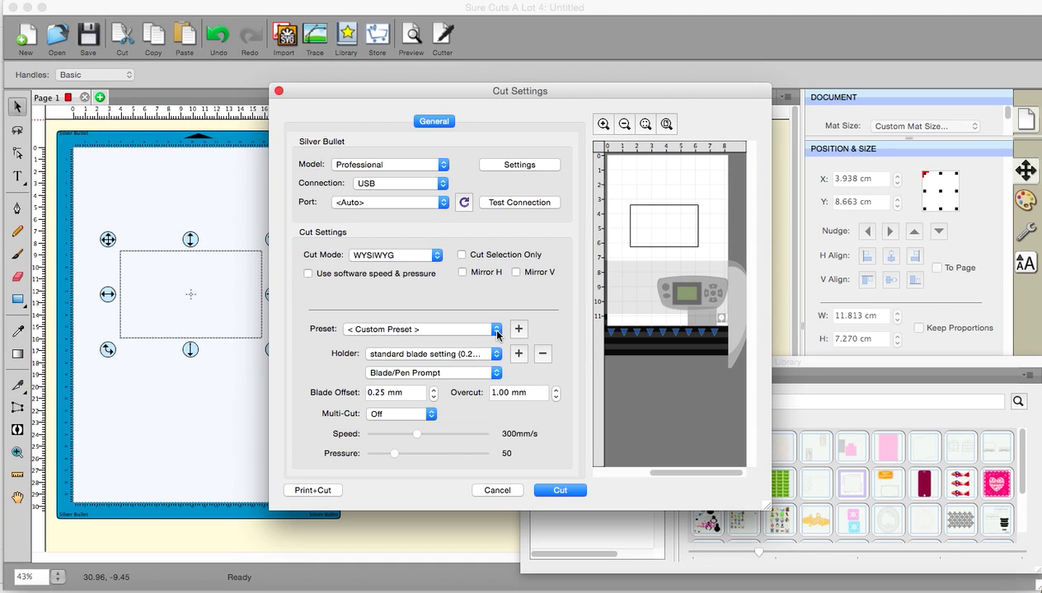
{"action": "left_click", "coordinate": [497, 330]}
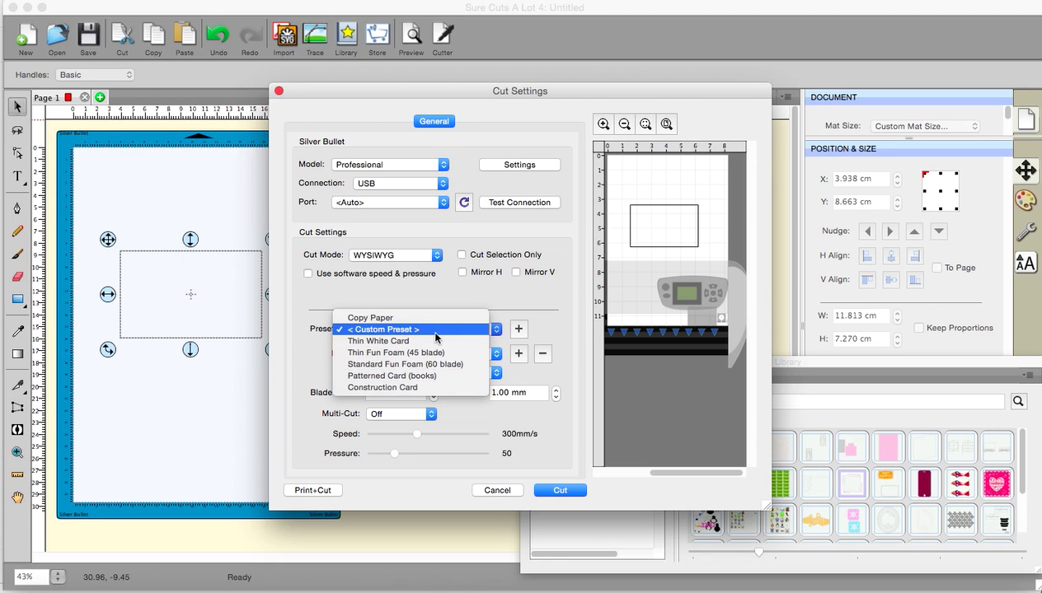
{"action": "left_click", "coordinate": [555, 327]}
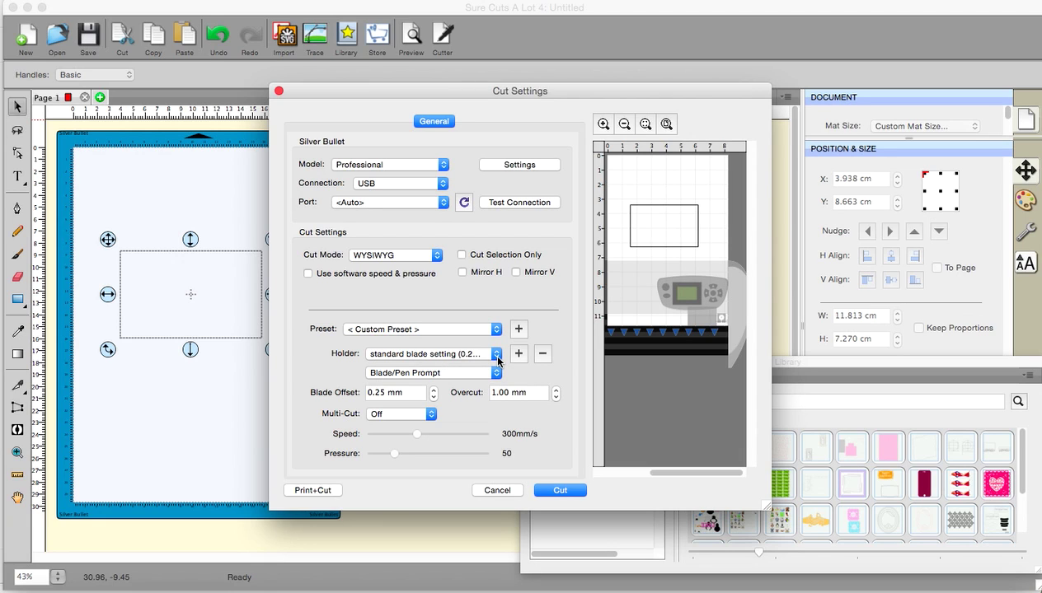
{"action": "left_click", "coordinate": [497, 354]}
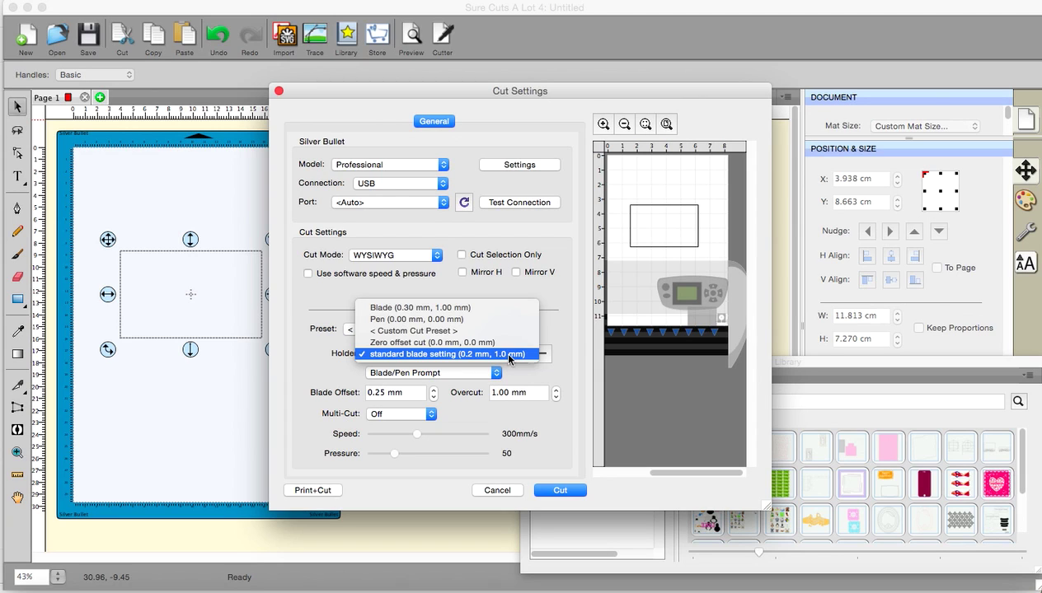
{"action": "left_click", "coordinate": [564, 329]}
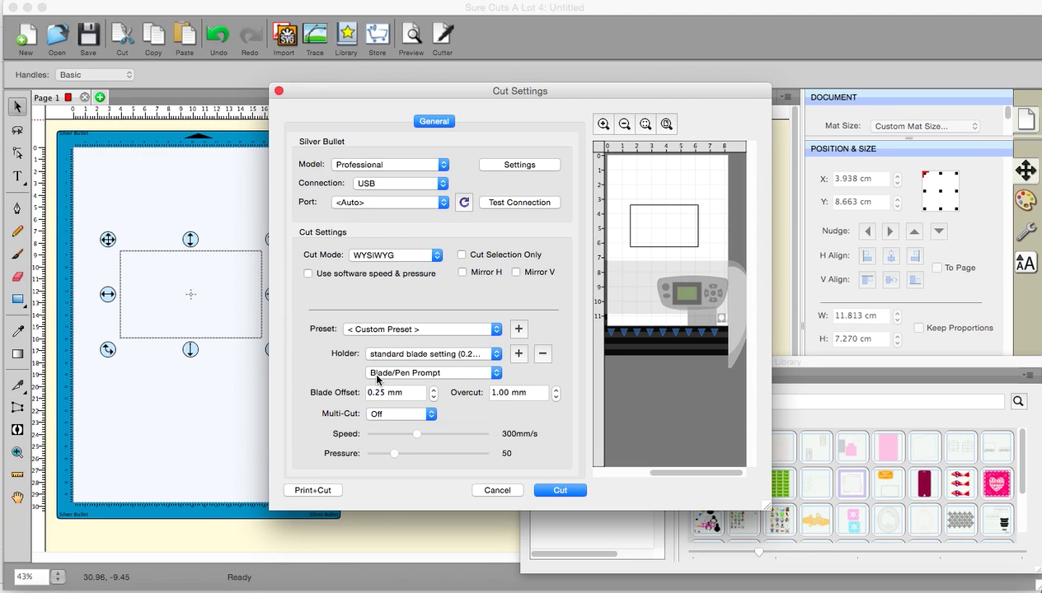
{"action": "left_click", "coordinate": [496, 375]}
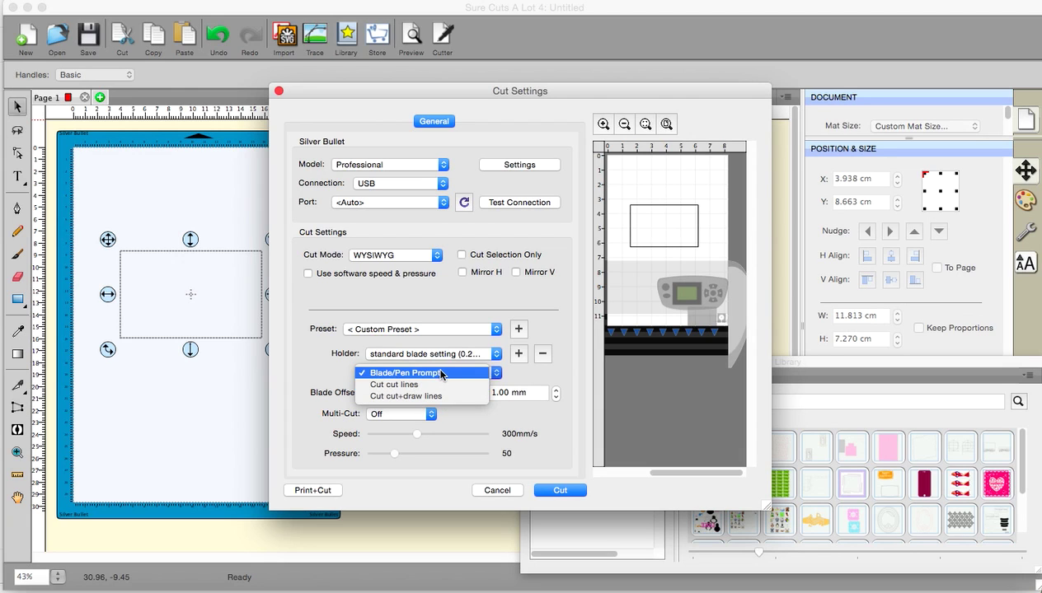
{"action": "left_click", "coordinate": [519, 382]}
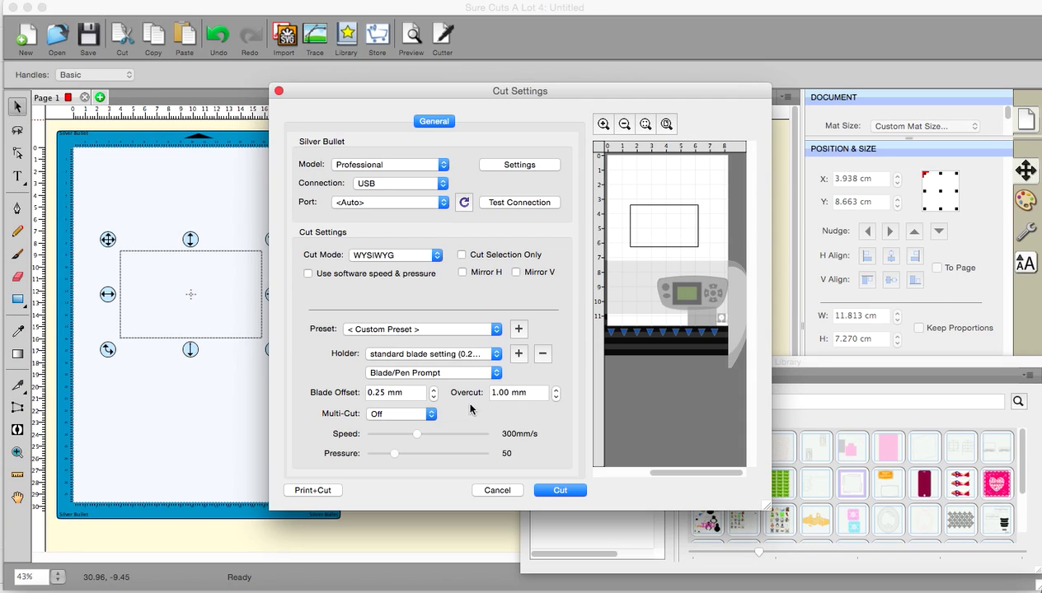
{"action": "left_click", "coordinate": [430, 416]}
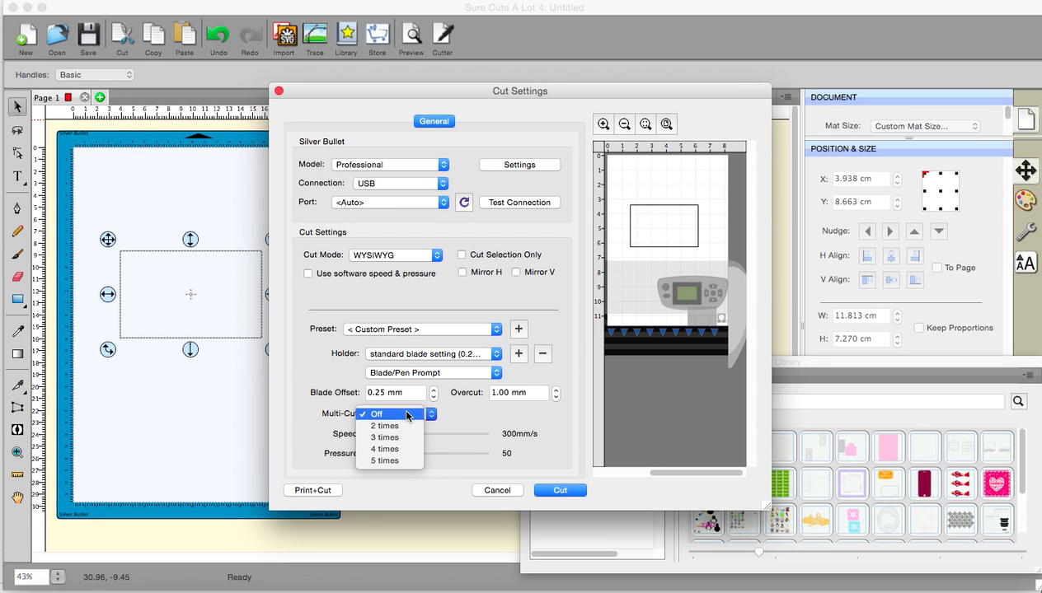
{"action": "left_click", "coordinate": [407, 415]}
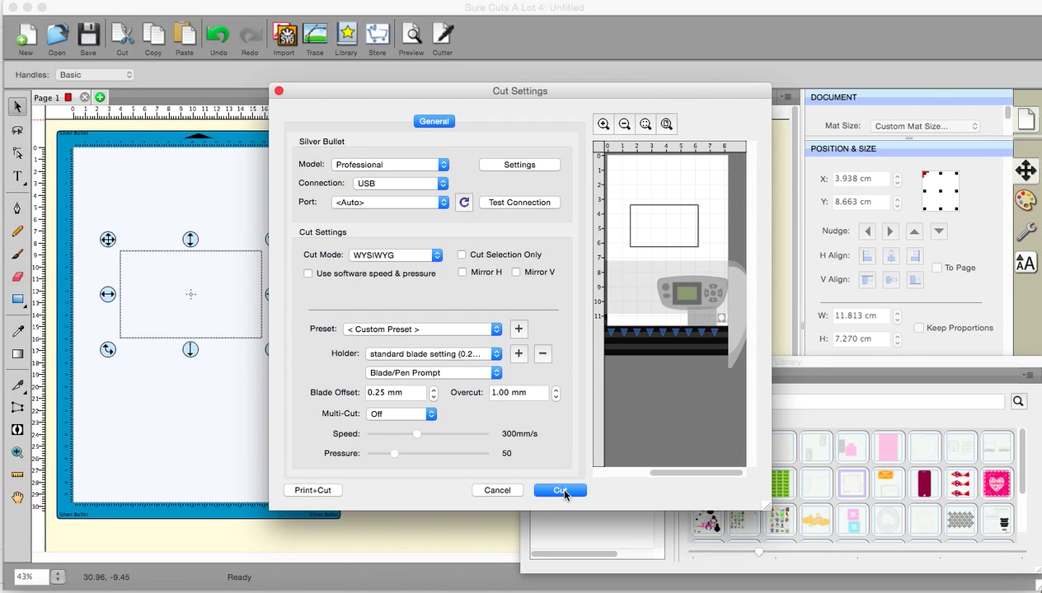
Close Cut Settings and show the rectangle's Style panel from the wrench icon.
{"action": "left_click", "coordinate": [280, 92]}
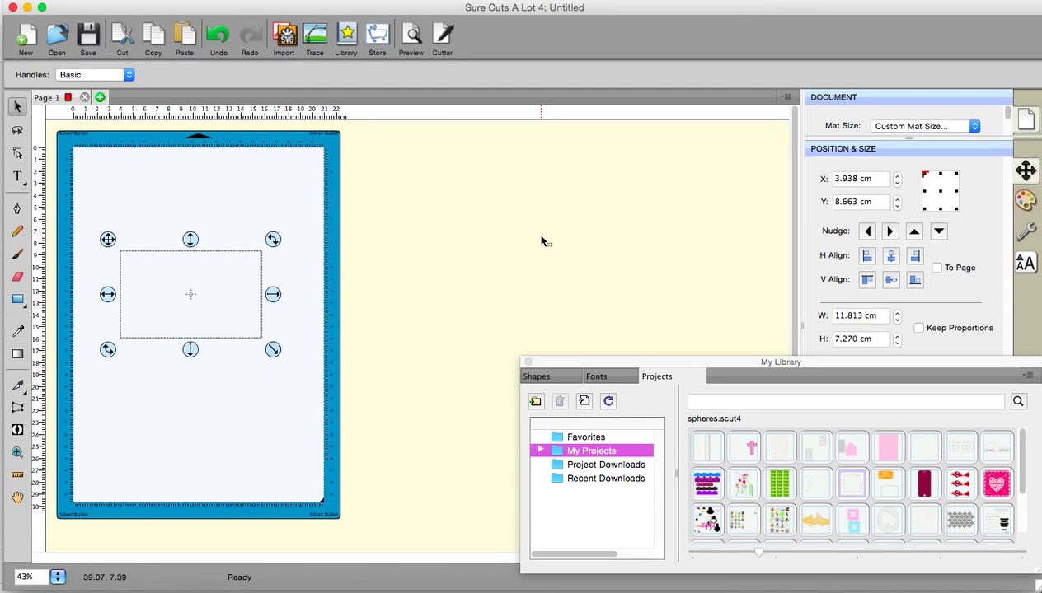
{"action": "left_click", "coordinate": [1026, 234]}
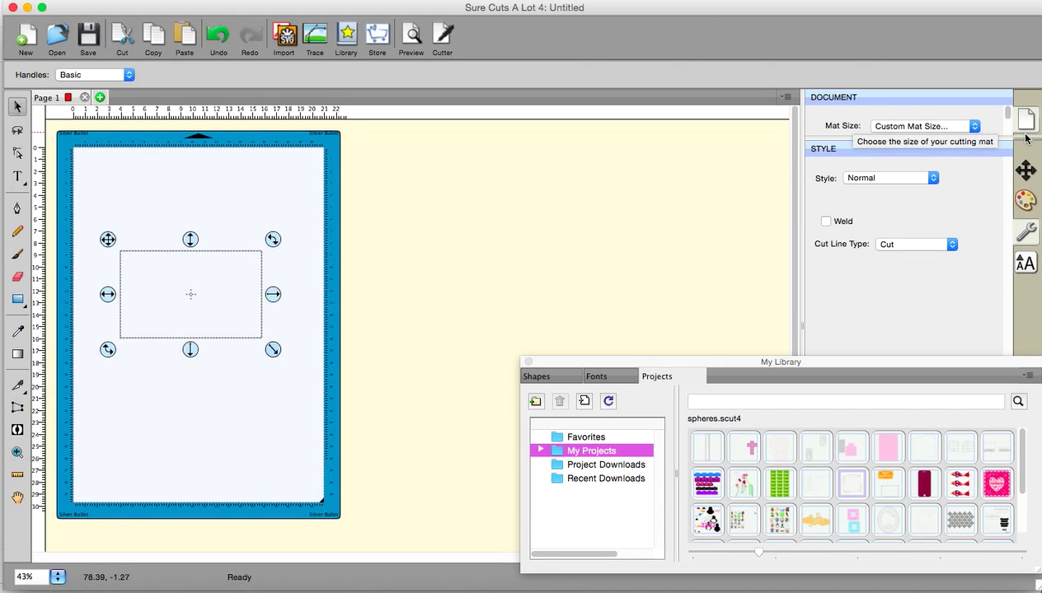
{"action": "left_click", "coordinate": [933, 180]}
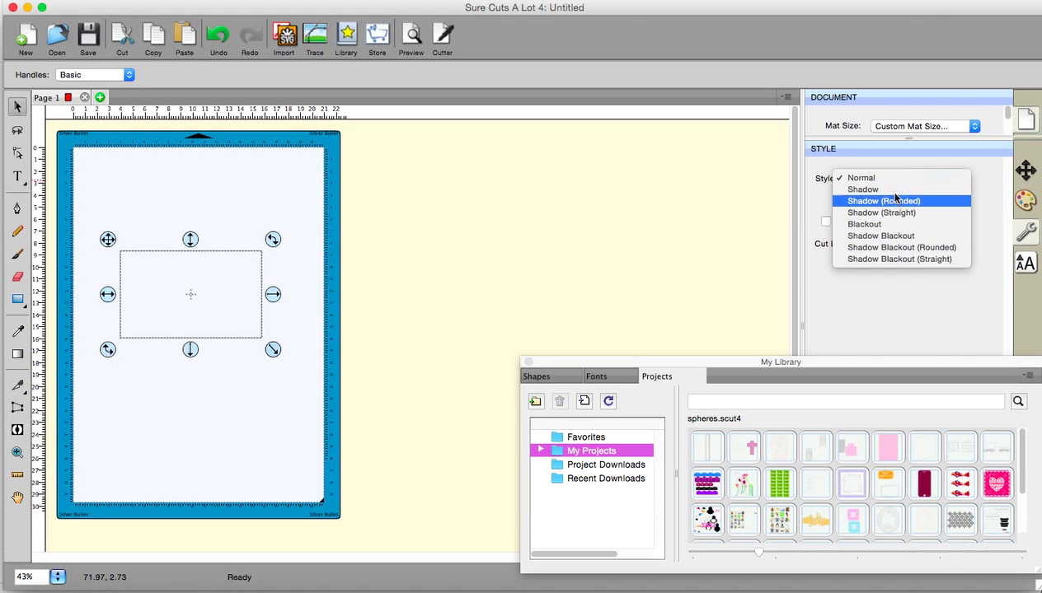
{"action": "left_click", "coordinate": [718, 182]}
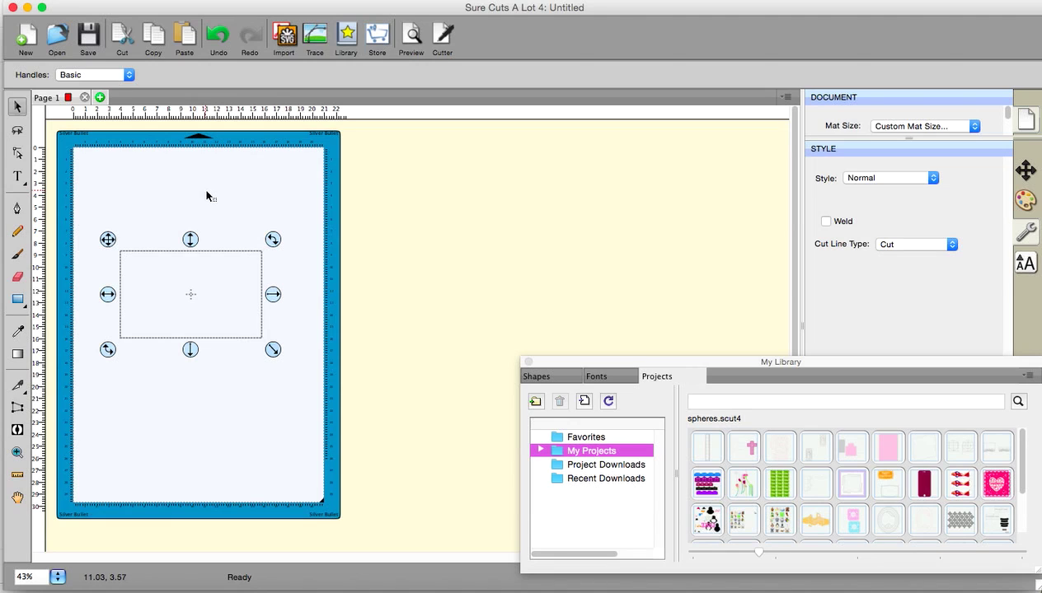
Deselect the first rectangle and draw a second one overlapping its upper-right part.
{"action": "left_click_drag", "start_coordinate": [206, 195], "coordinate": [307, 300]}
{"action": "left_click", "coordinate": [18, 300]}
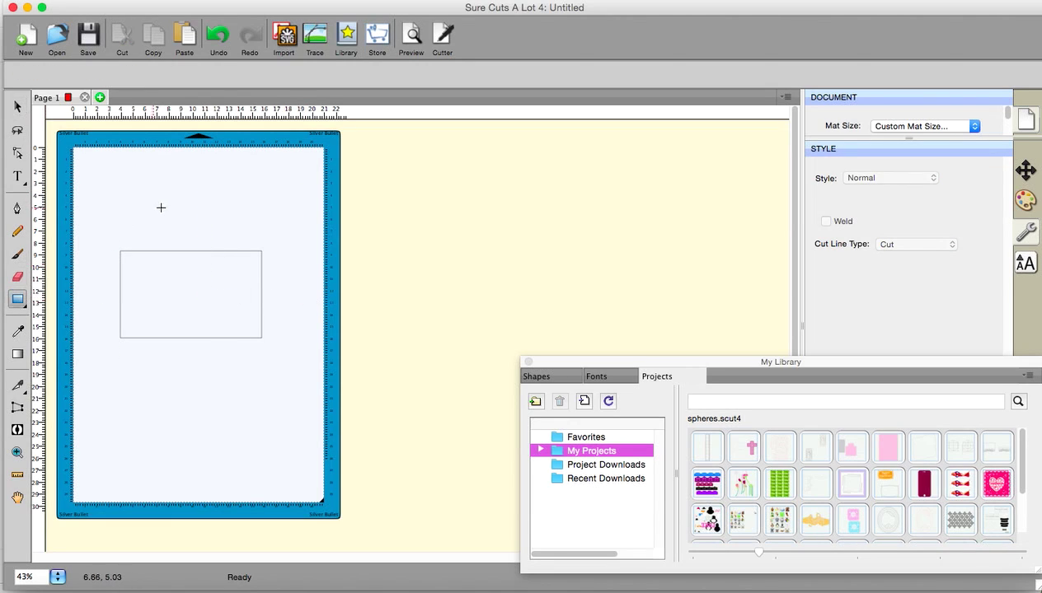
{"action": "left_click_drag", "start_coordinate": [164, 207], "coordinate": [305, 315]}
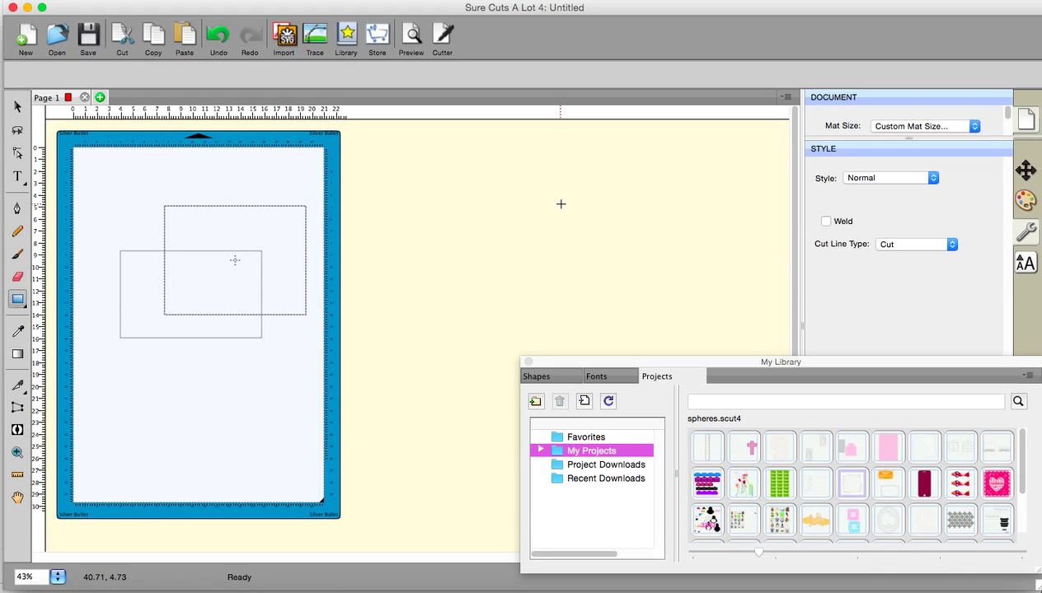
{"action": "left_click", "coordinate": [953, 244]}
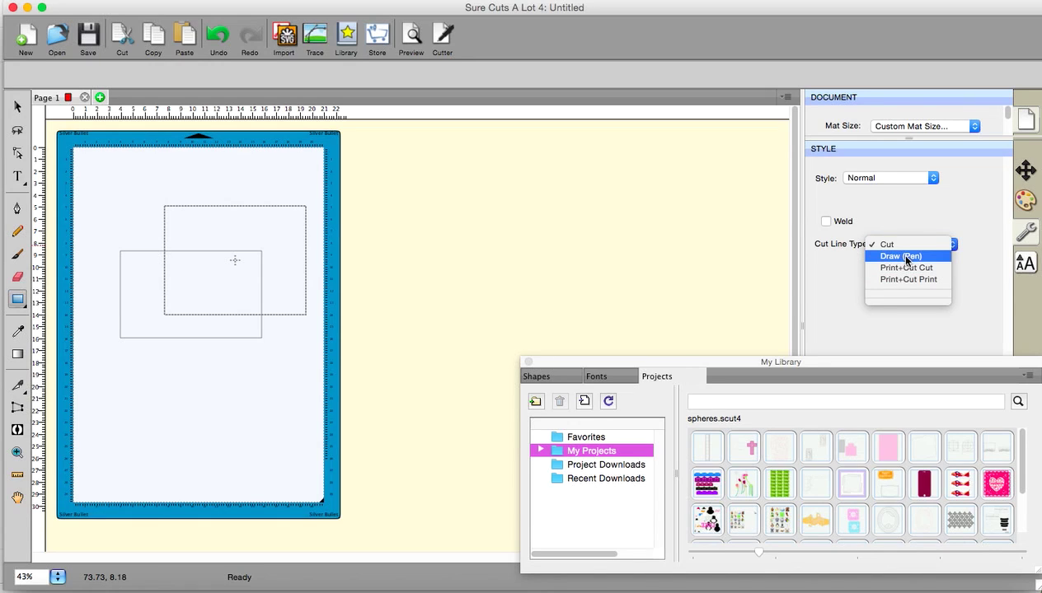
{"action": "left_click", "coordinate": [680, 271]}
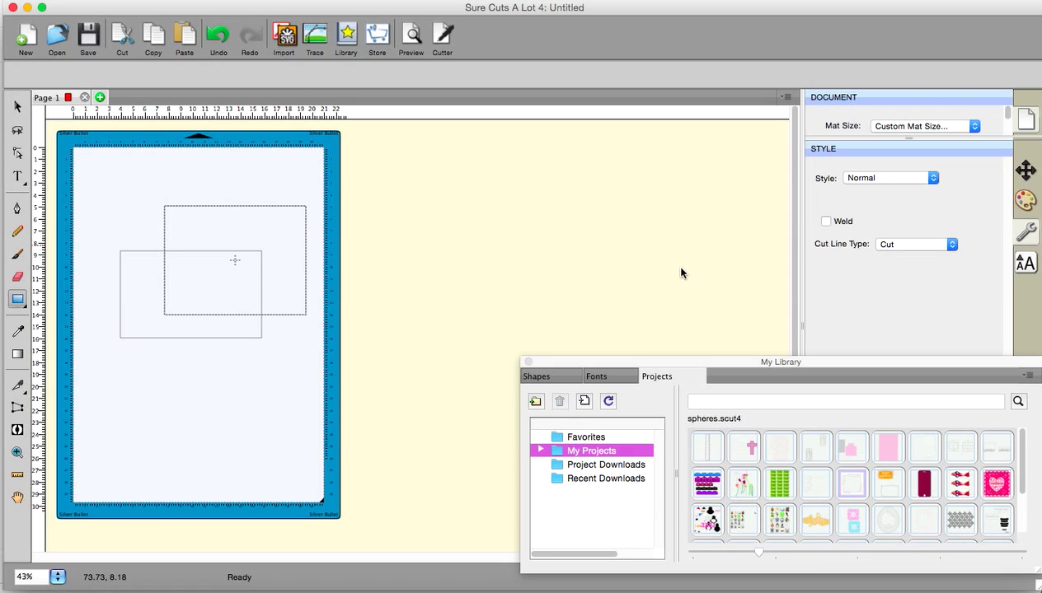